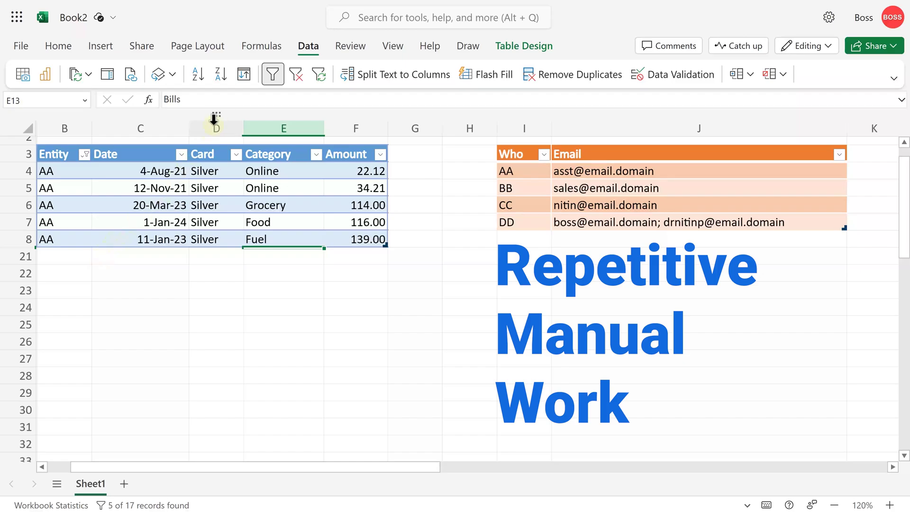
Clear the AA filter on the Entity column so every entity's transactions show again
left_click(295, 77)
left_click(85, 154)
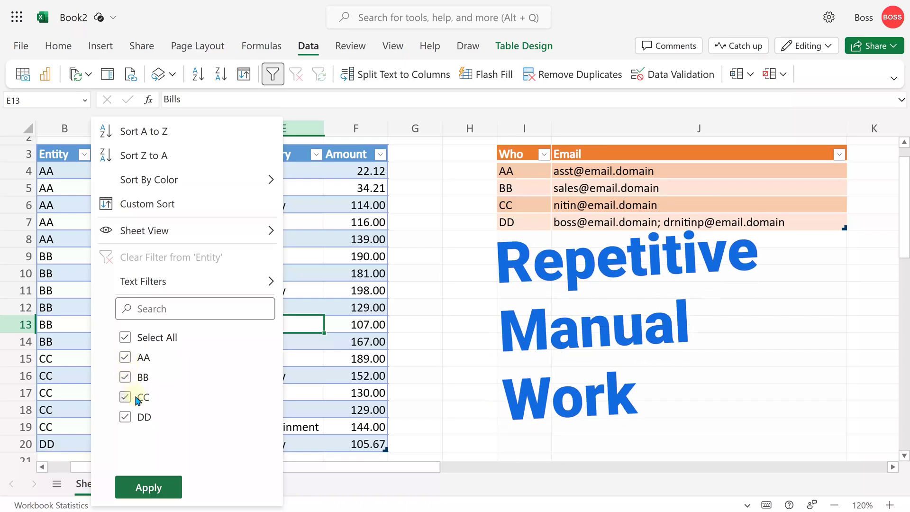
left_click(371, 415)
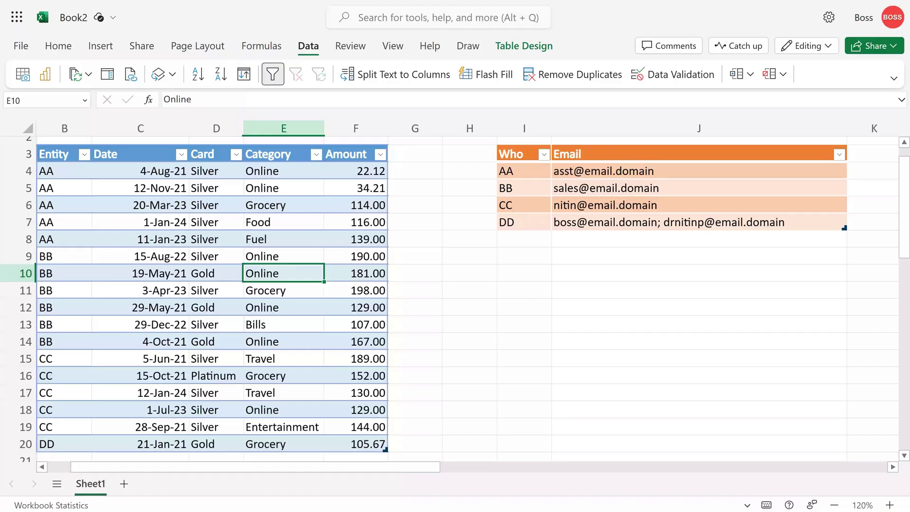
Select a cell in the transactions table and view Table Design to confirm it is named Table1
left_click(144, 296)
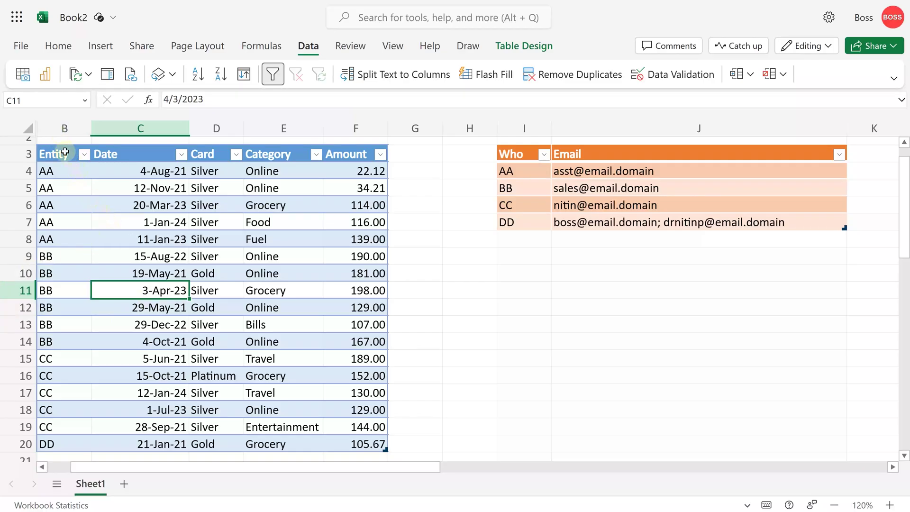
left_click(67, 157)
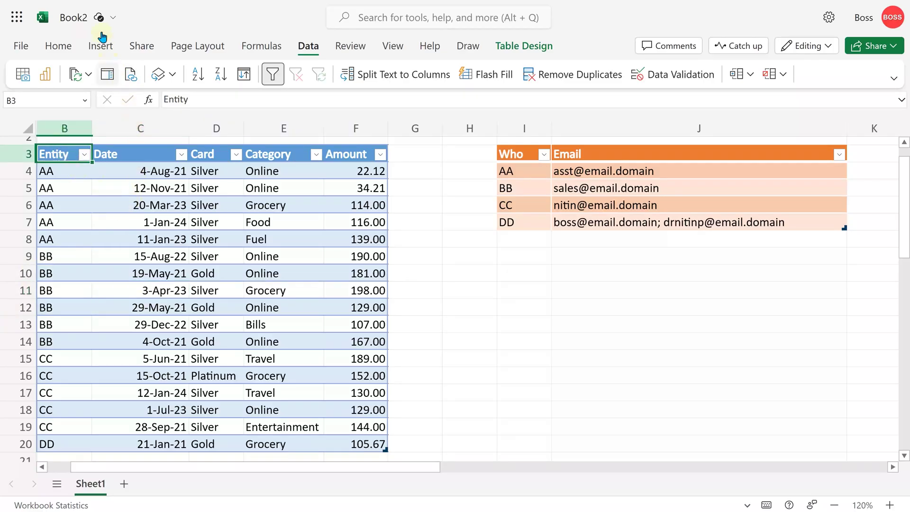
left_click(101, 47)
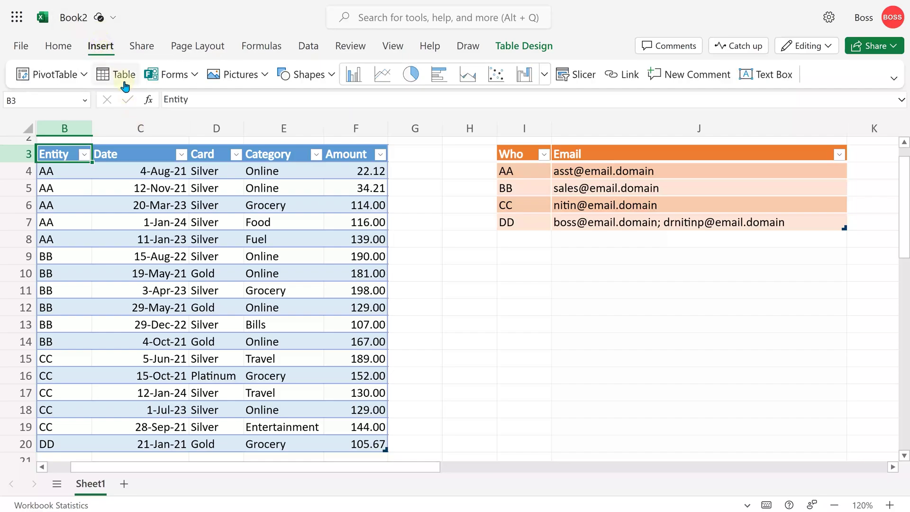
left_click(327, 237)
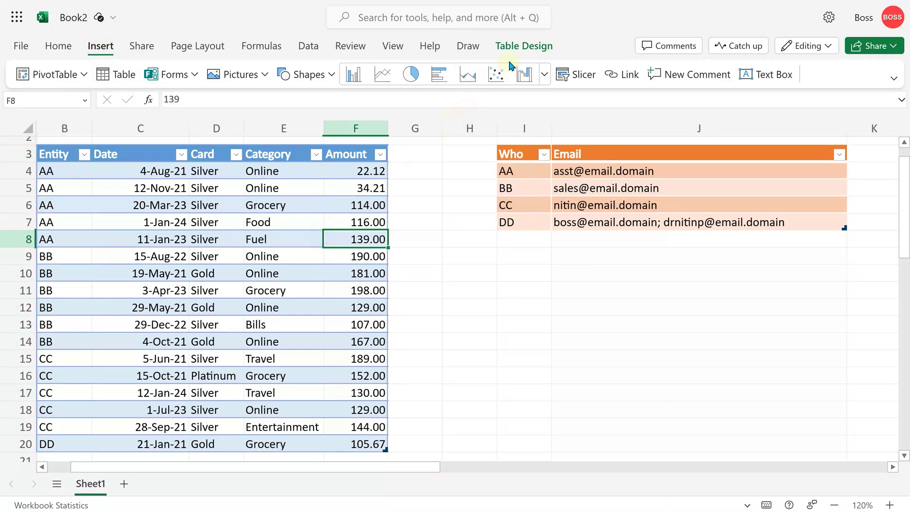
left_click(523, 46)
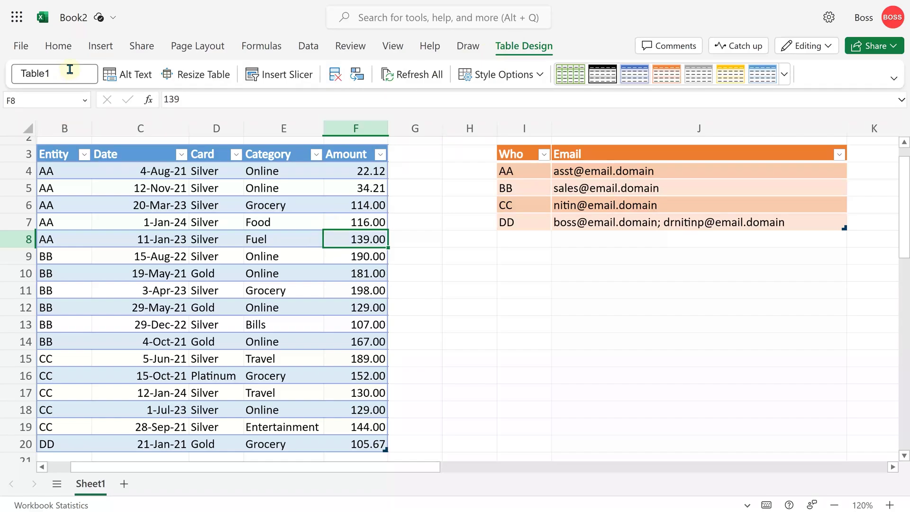
left_click(220, 227)
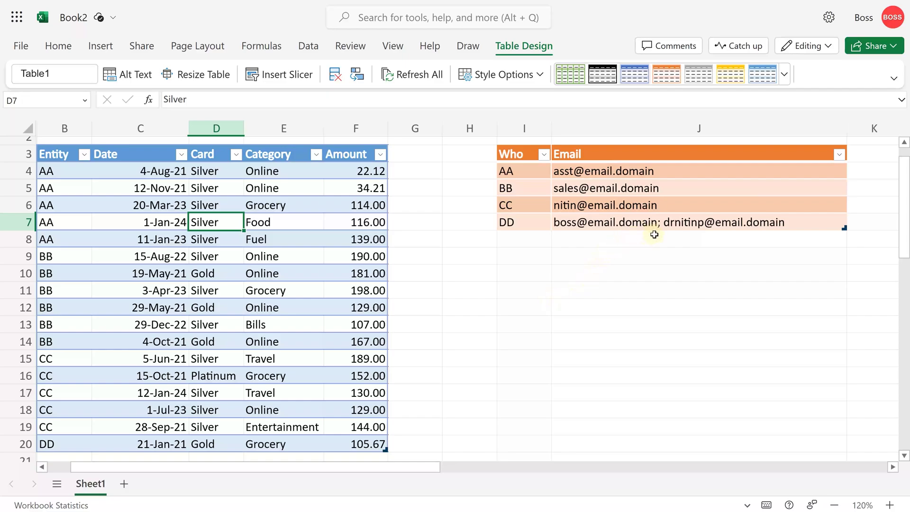
Enter =UNIQUE(Table1[Entity]) in I11 to list the distinct entities AA to DD
left_click(654, 271)
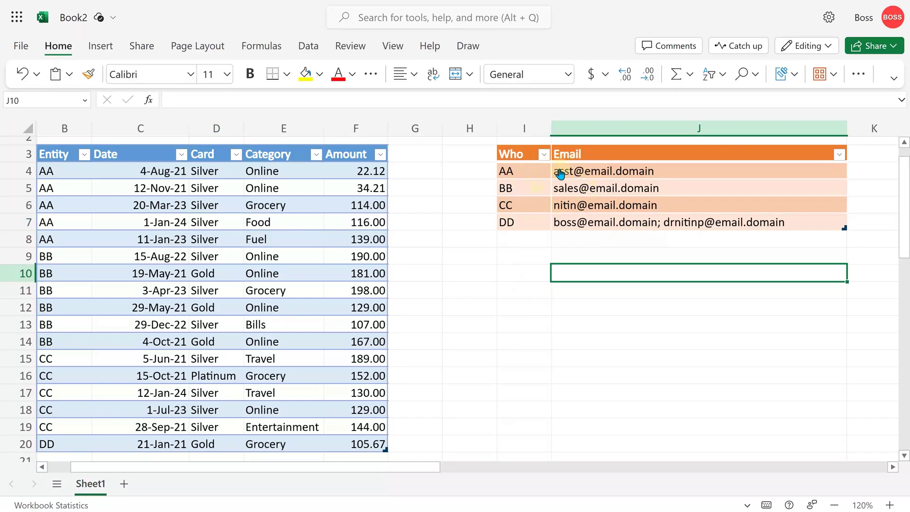
left_click_drag(528, 169, 528, 223)
left_click(518, 286)
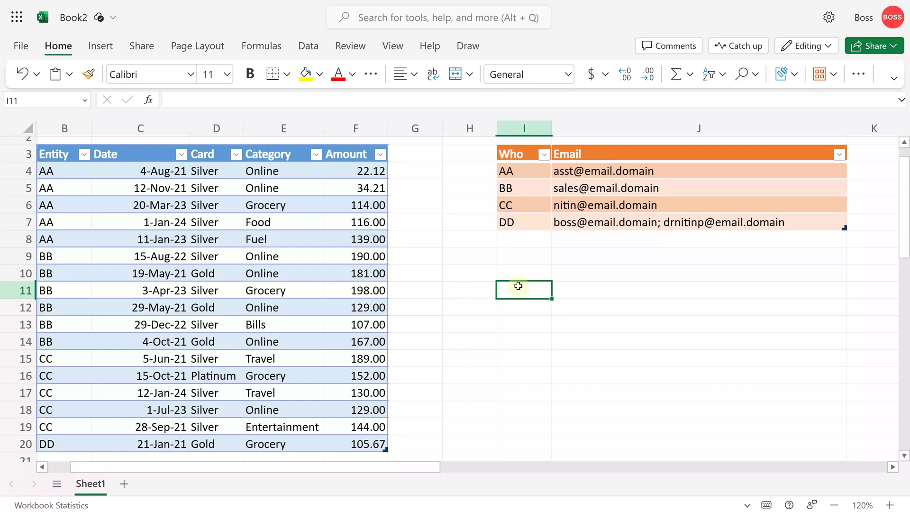
type("=unique(table1[")
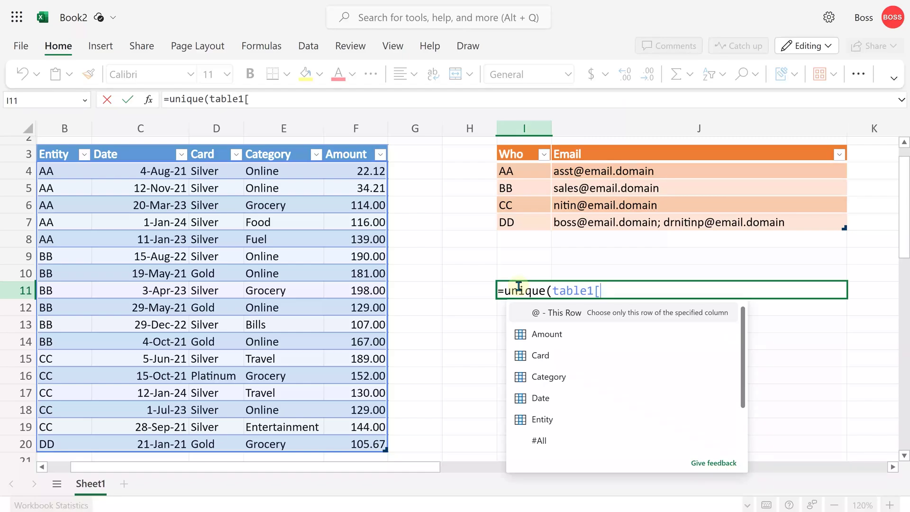
key("Down")
key("Up")
key("Up")
key("Up")
type("])")
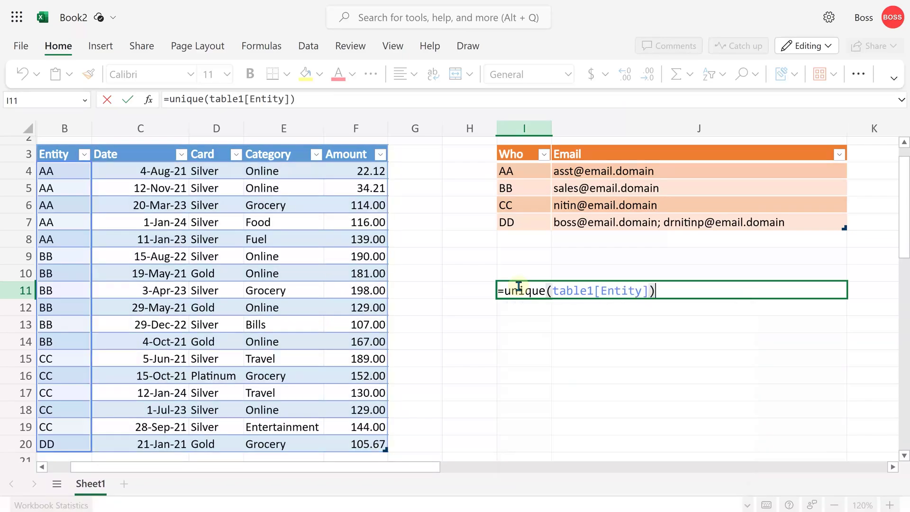
key("Return")
key("Down")
key("Down")
key("Down")
key("Down")
key("Down")
key("Down")
key("Down")
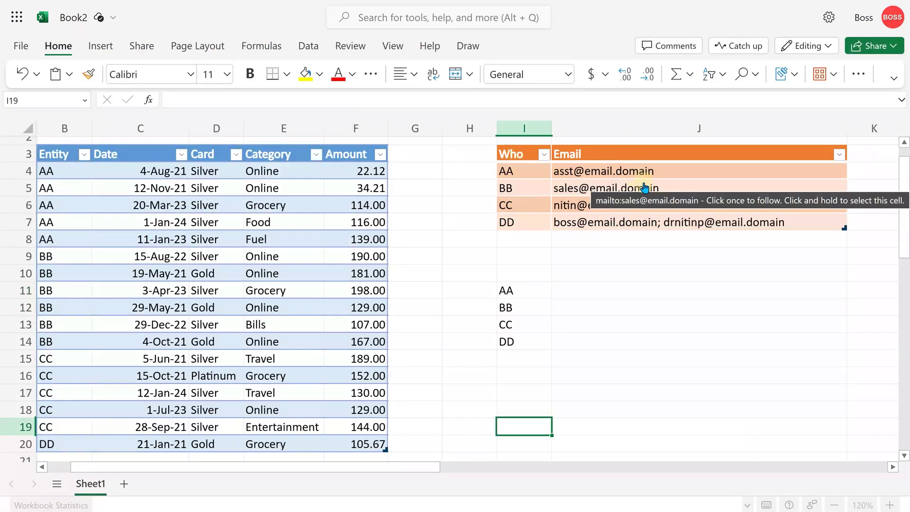
Check Table Design to confirm the transactions table is Table1 and the Who table is Table2
left_click(521, 188)
left_click(523, 45)
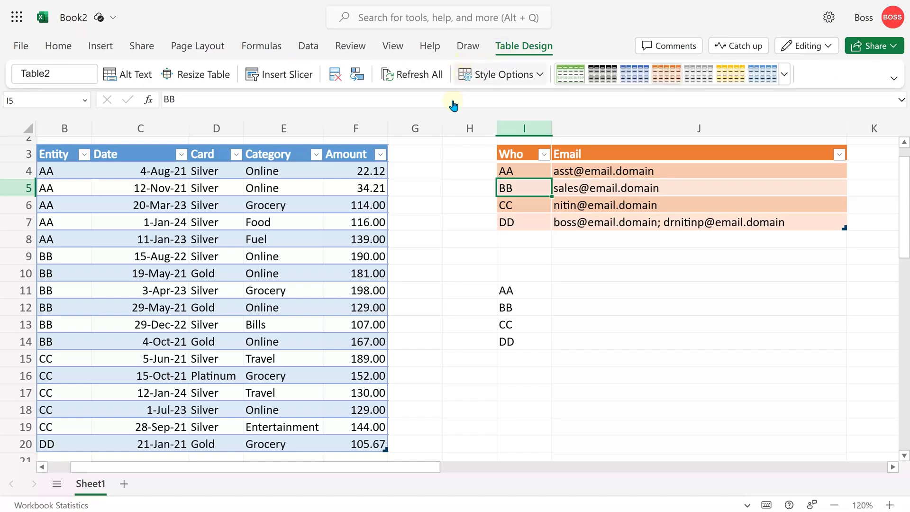
left_click(130, 273)
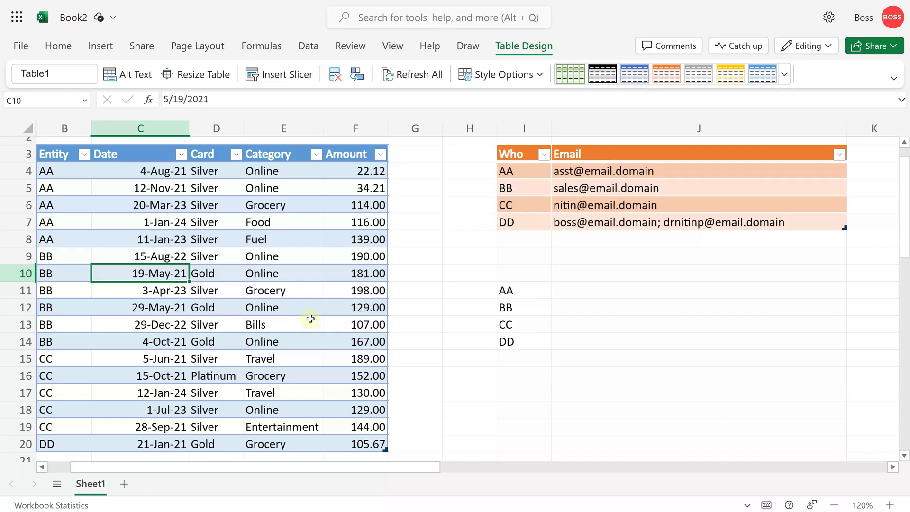
left_click(540, 188)
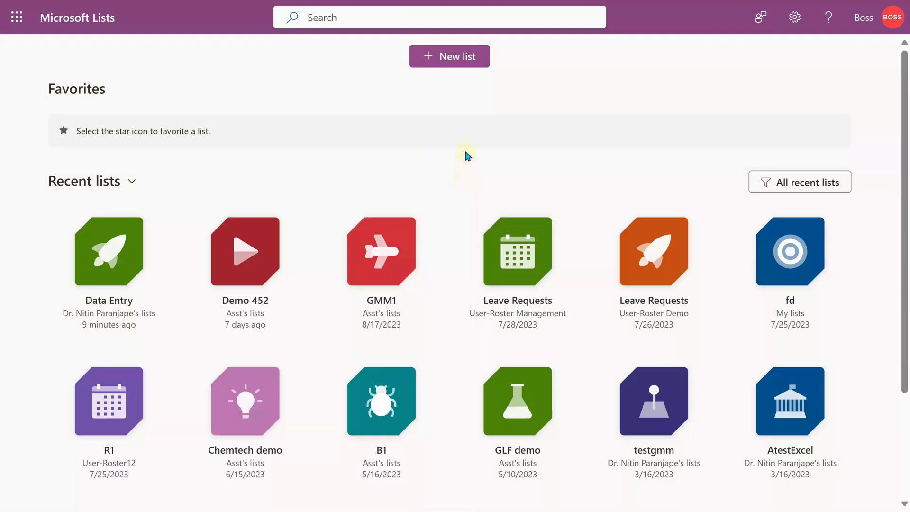
Create the emaildata list from Excel, with Who as Title and Email as single line text
left_click(462, 62)
left_click(334, 154)
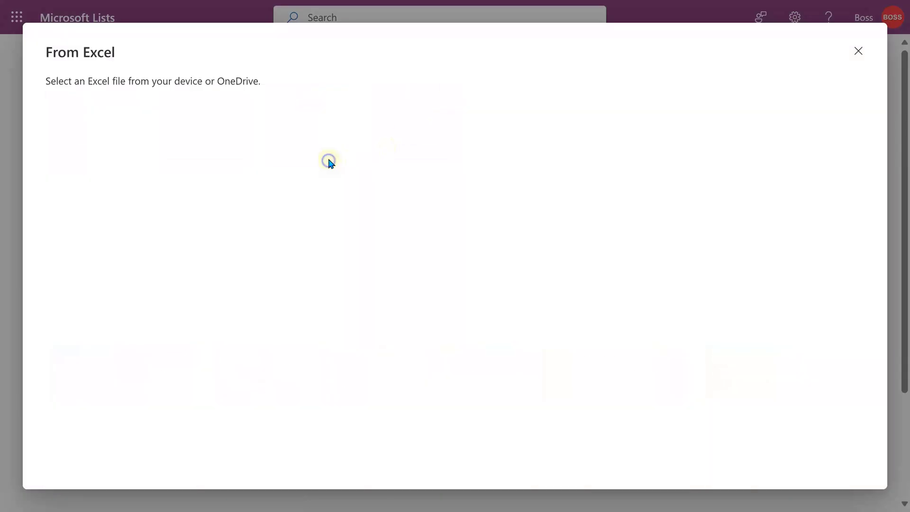
left_click(179, 367)
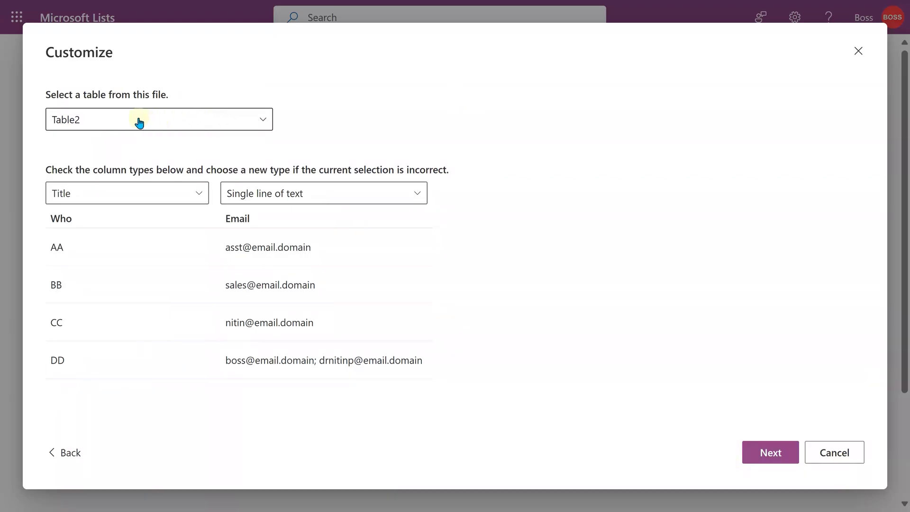
left_click(162, 198)
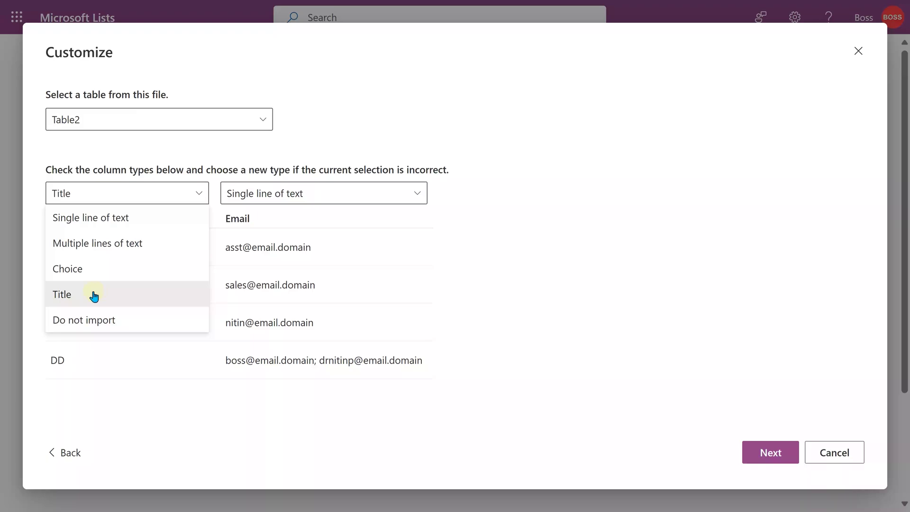
left_click(94, 295)
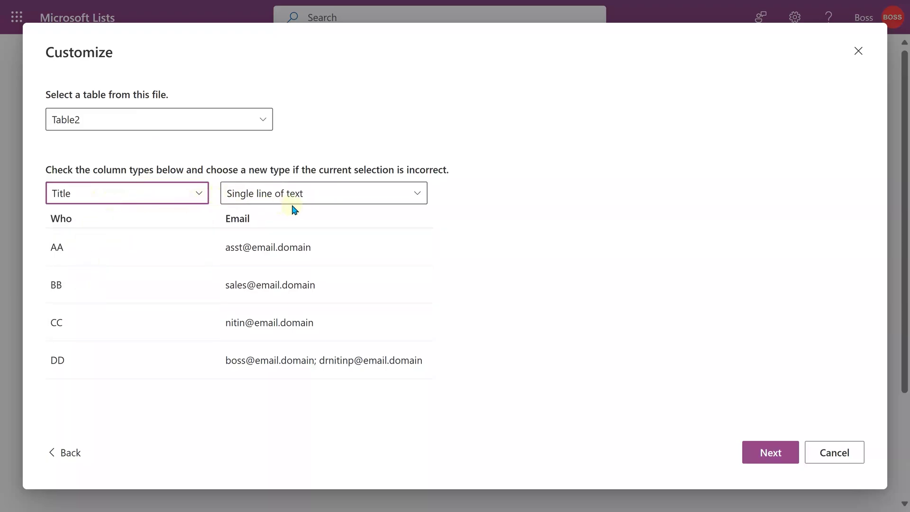
left_click(344, 199)
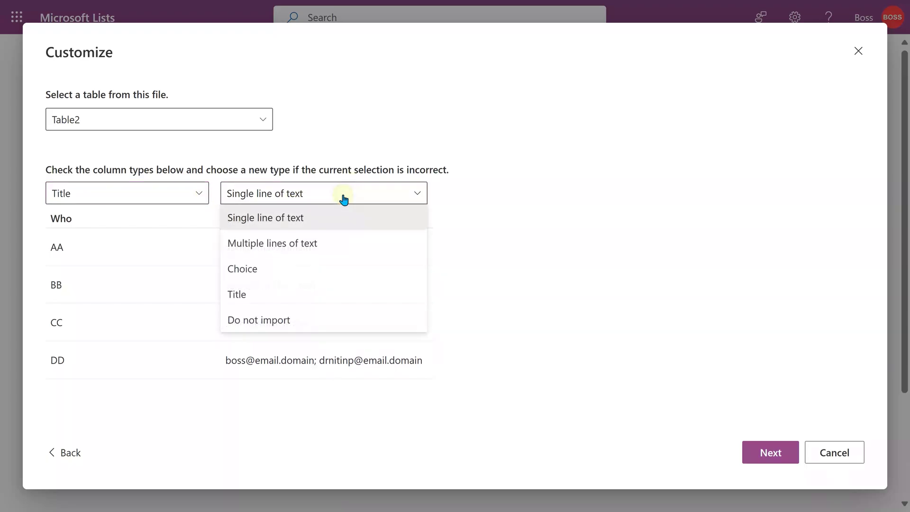
left_click(333, 217)
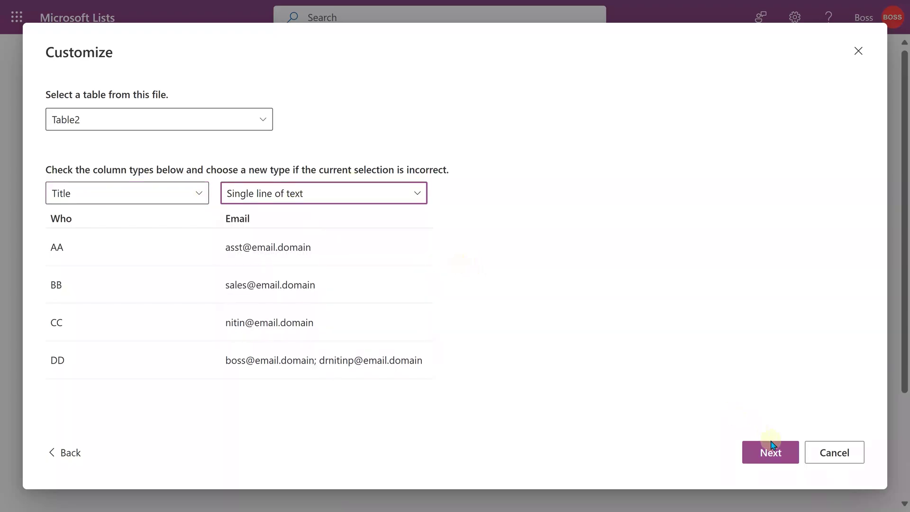
left_click(772, 448)
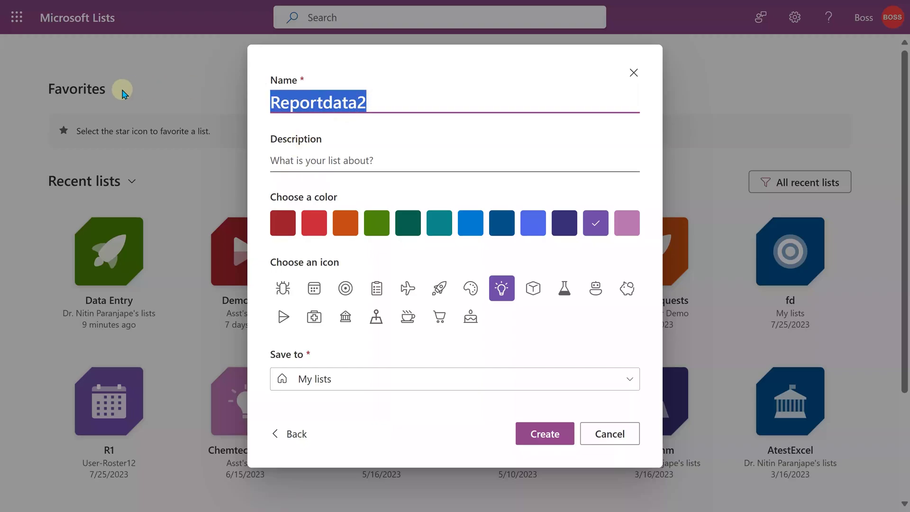
type("emaildata")
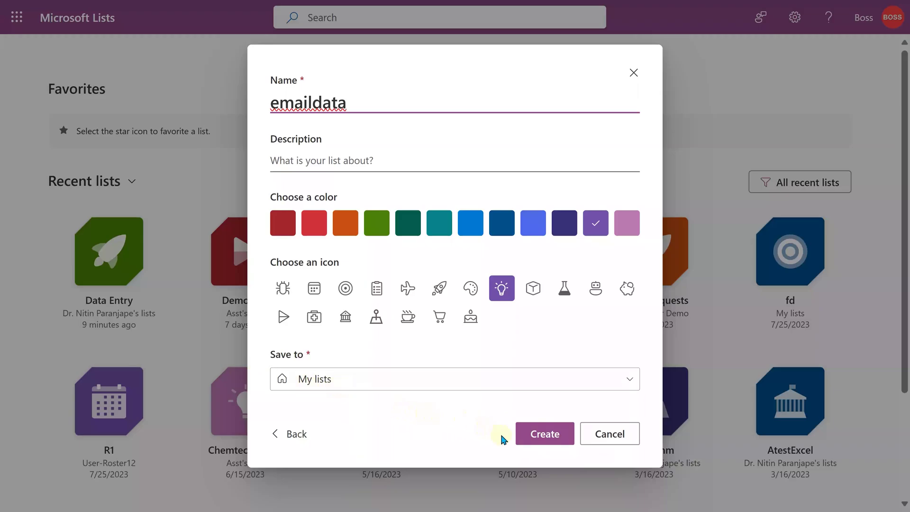
left_click(519, 433)
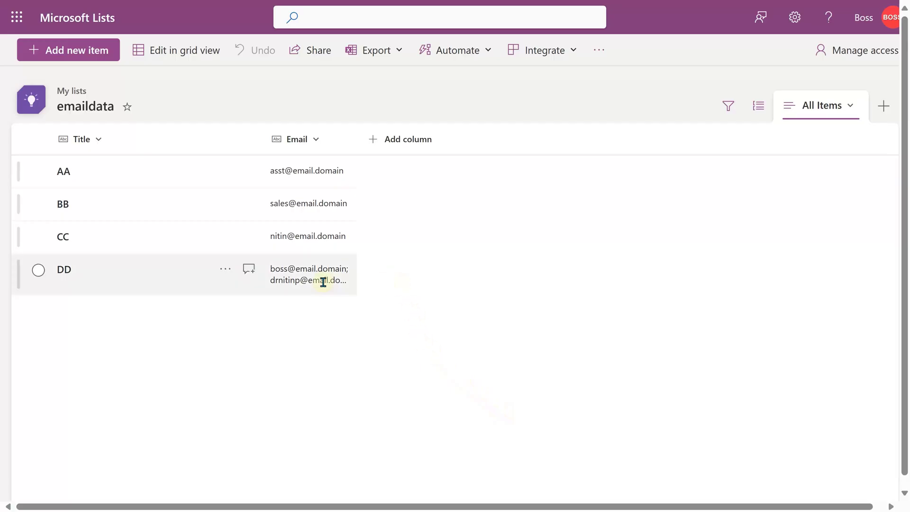
Rename the emaildata list's Title column to Entity
left_click(95, 141)
mouse_move(105, 266)
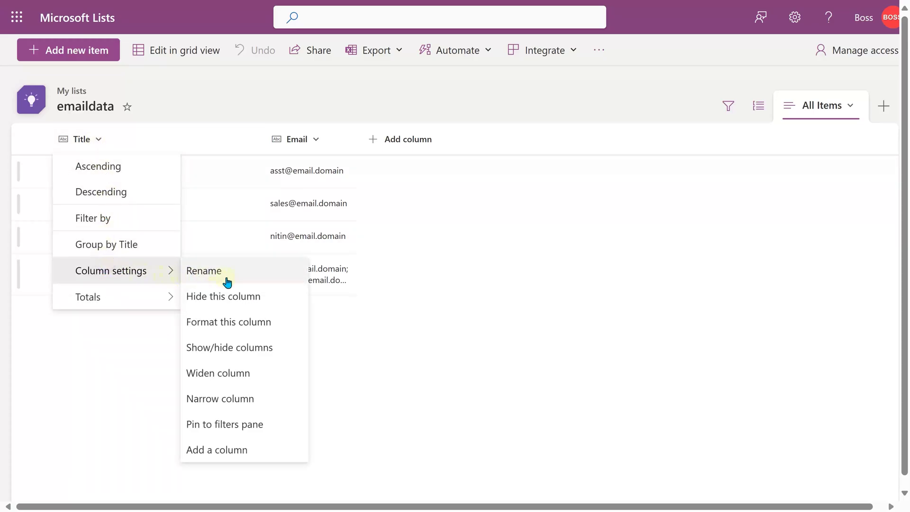
left_click(204, 270)
type("Entity")
key("Return")
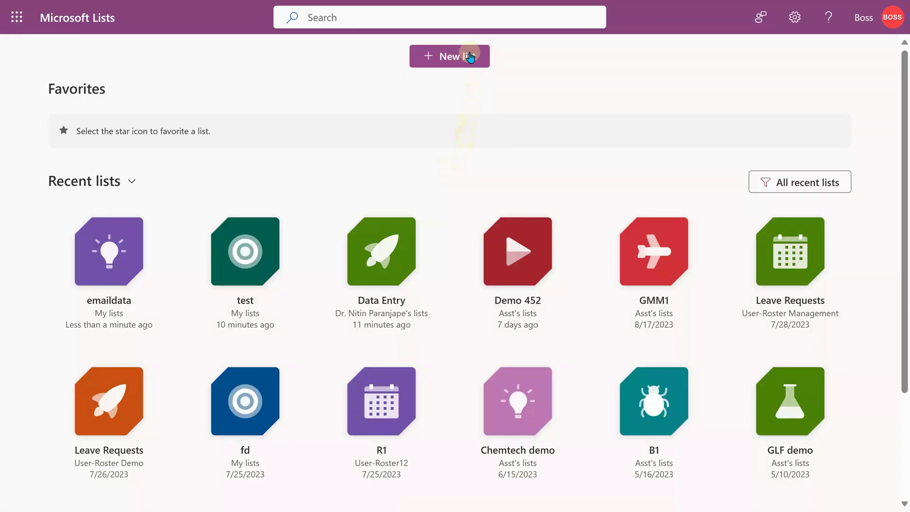
Create the reportdata list from the workbook's Table1, with Date as a date and time column
left_click(466, 59)
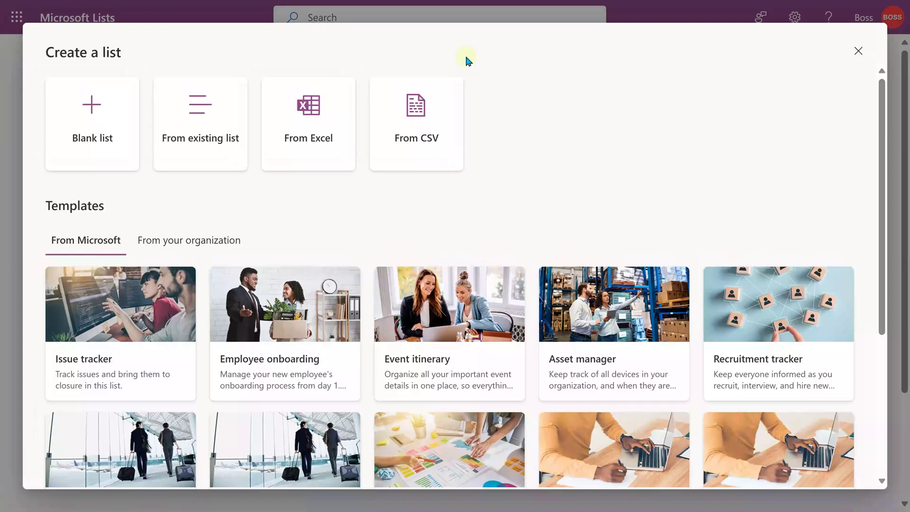
left_click(343, 134)
left_click(162, 353)
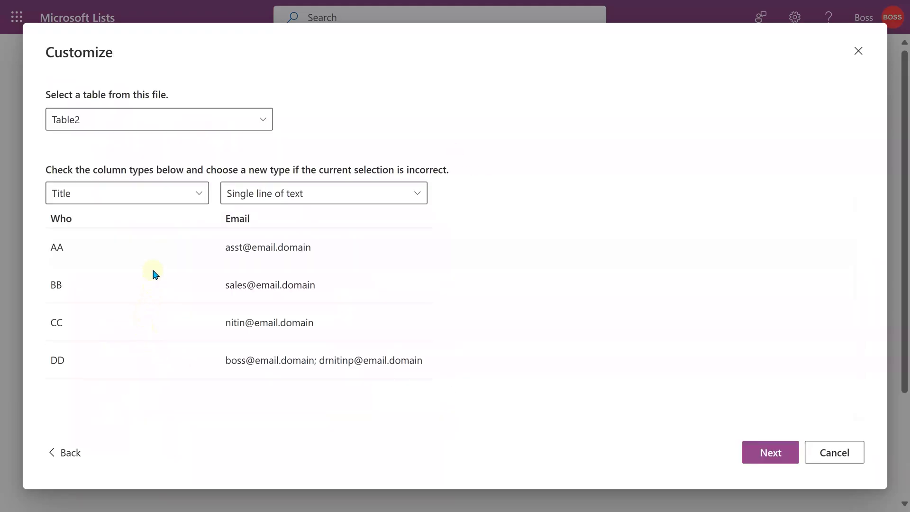
left_click(124, 125)
left_click(237, 168)
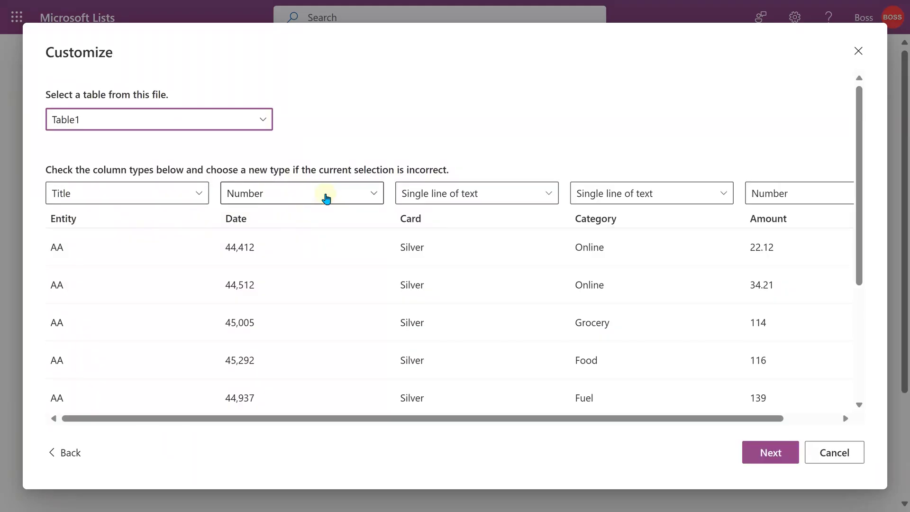
left_click(326, 198)
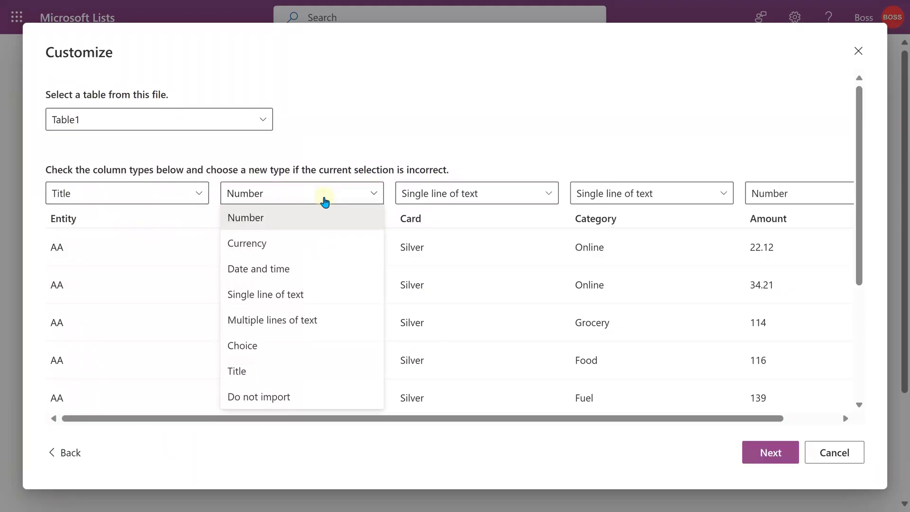
left_click(284, 267)
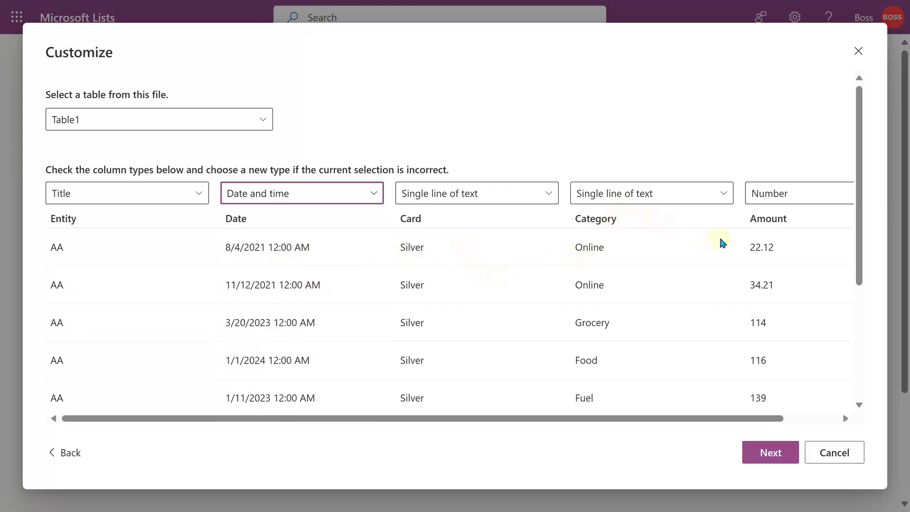
left_click(785, 455)
type("reportdata")
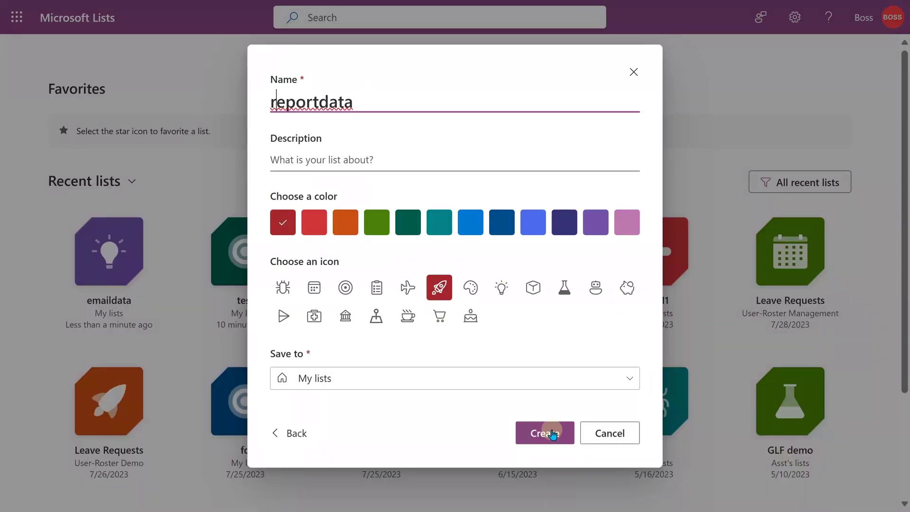
left_click(552, 434)
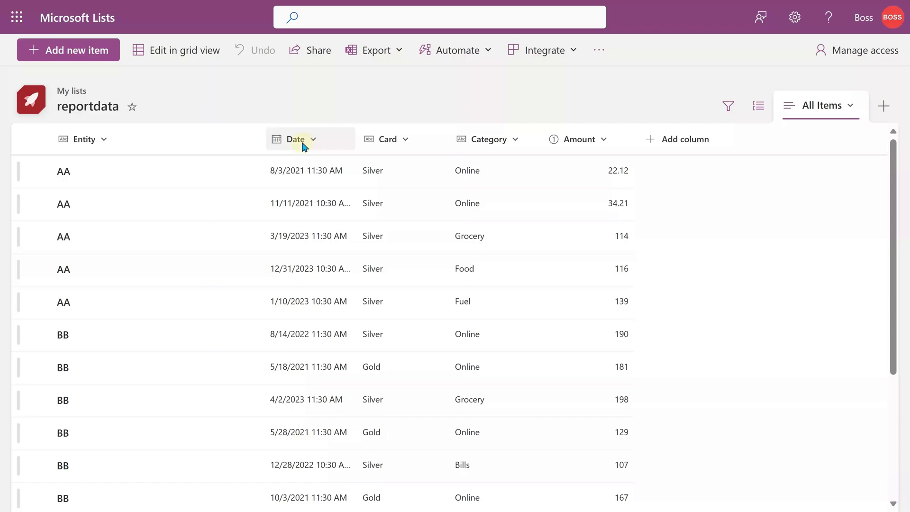
Edit the Date column to turn off Include Time and use Friendly format
left_click(303, 142)
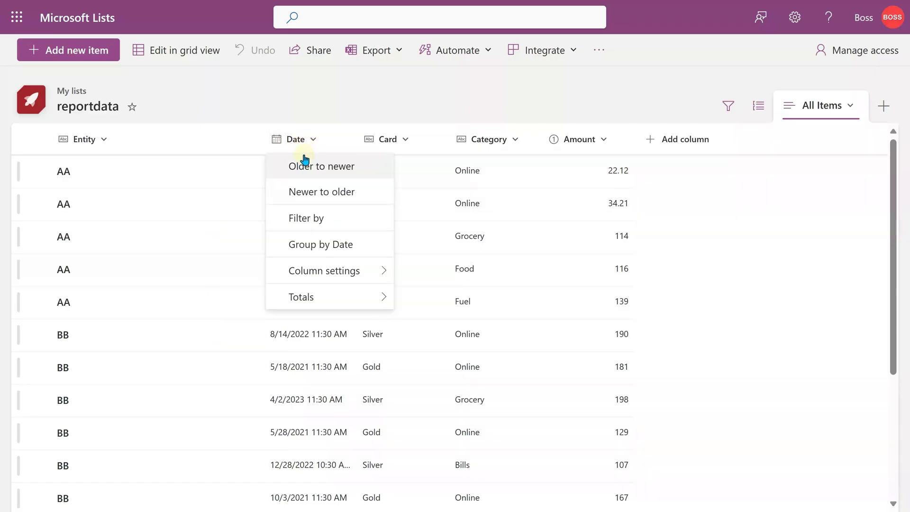
mouse_move(319, 270)
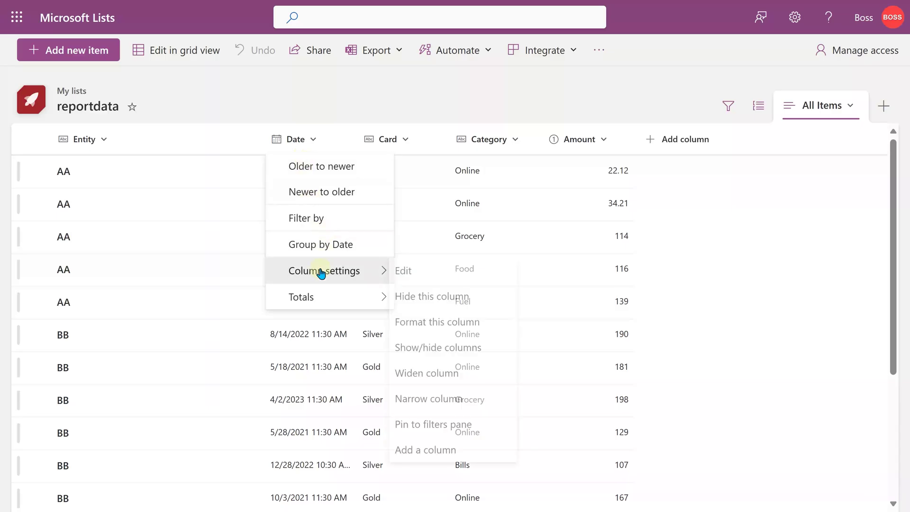
left_click(419, 274)
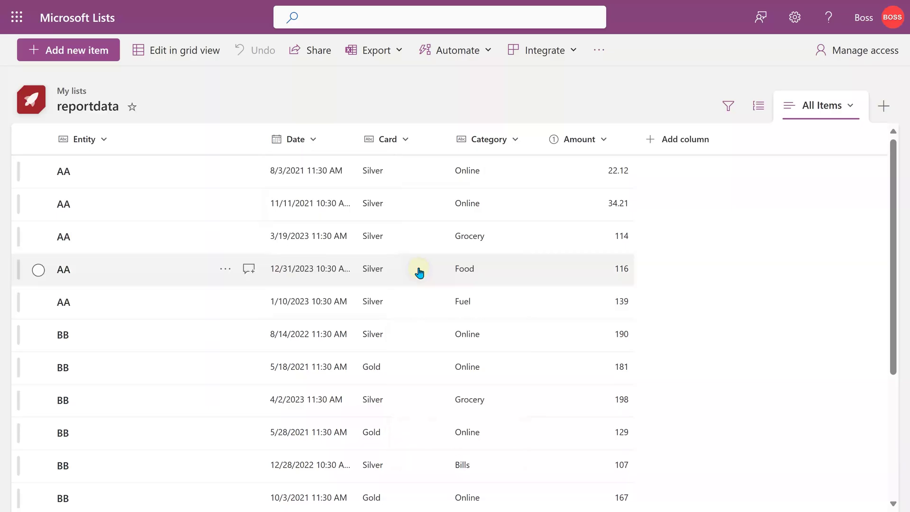
left_click(694, 258)
left_click(699, 299)
left_click(713, 489)
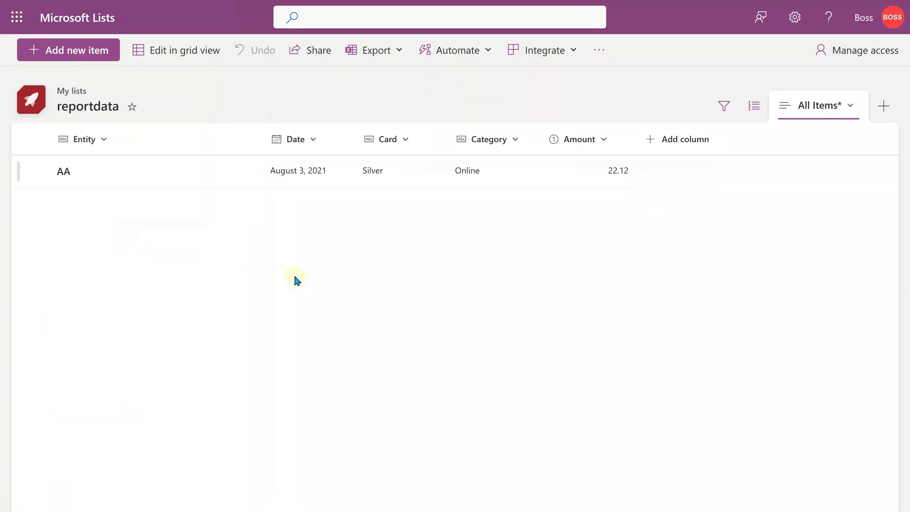
Go to Power Automate and create an instant cloud flow with the Manually trigger a flow trigger
left_click(22, 22)
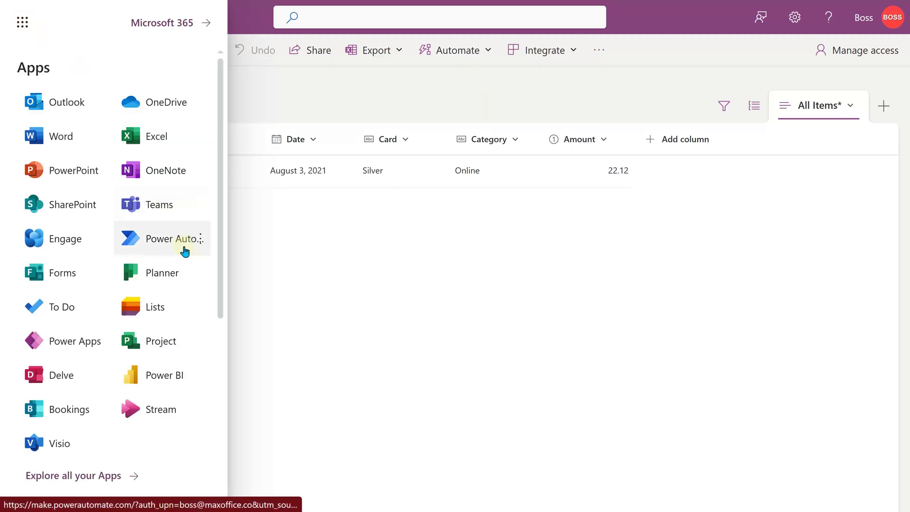
left_click(185, 252)
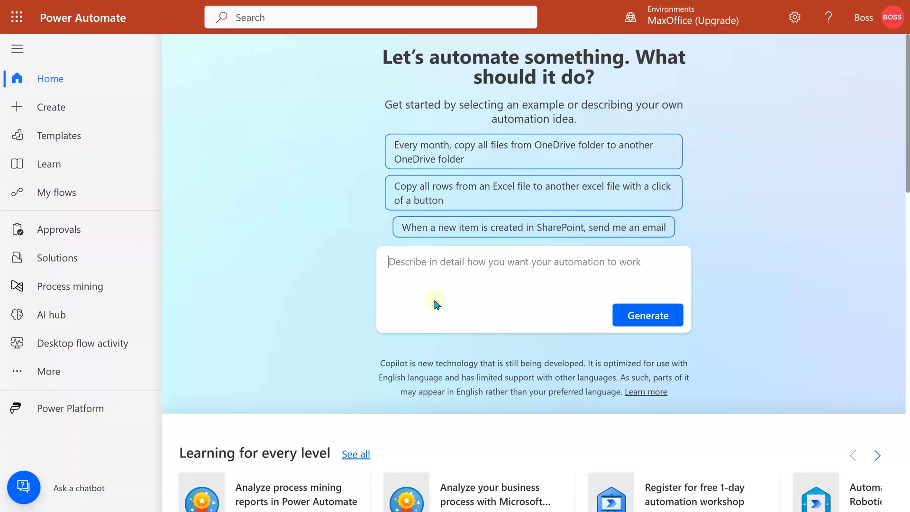
left_click(61, 113)
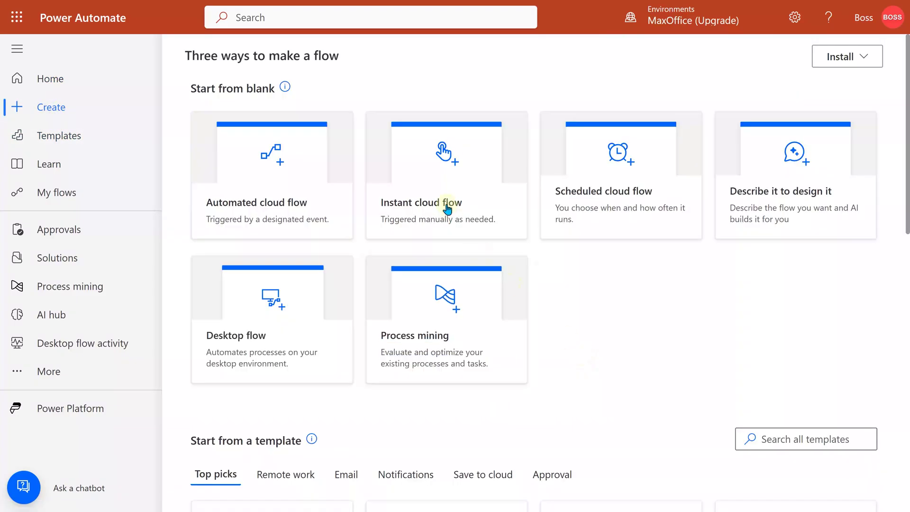
left_click(447, 204)
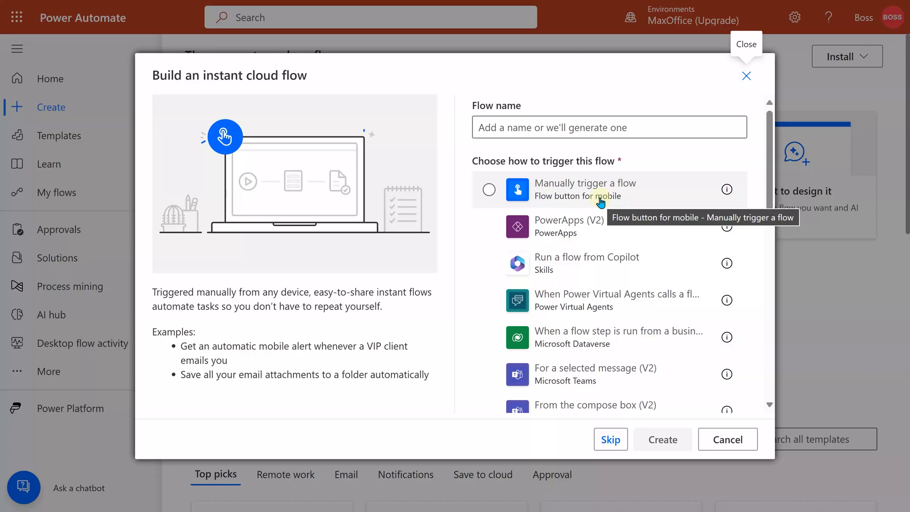
left_click(600, 202)
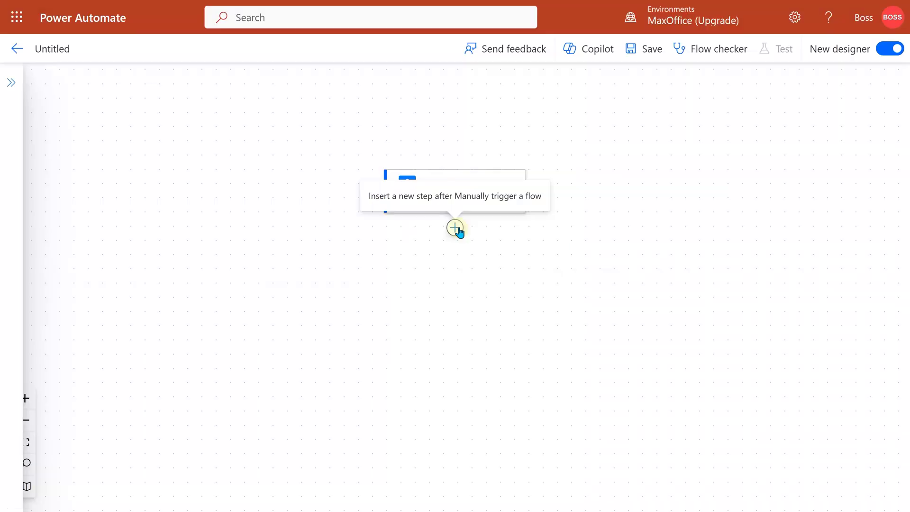
Add a SharePoint Get items step after the trigger, reading the emaildata list on the site
left_click(455, 227)
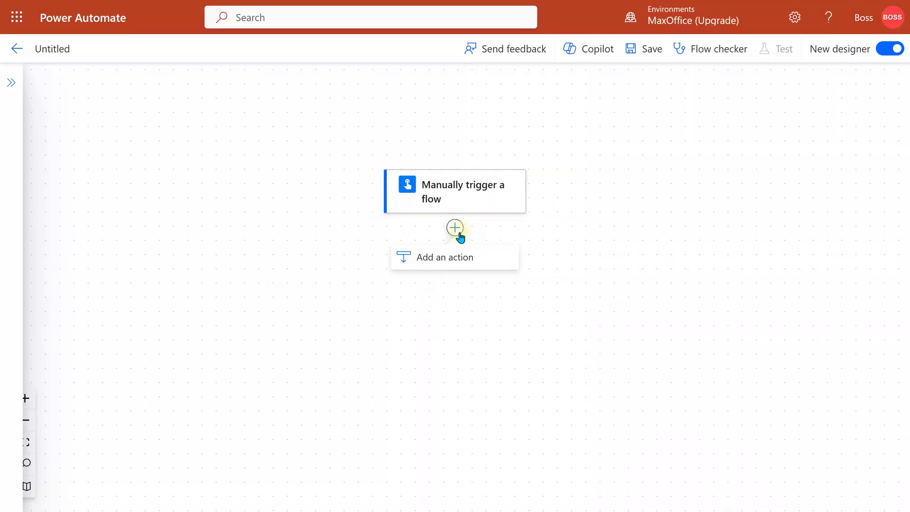
left_click(457, 256)
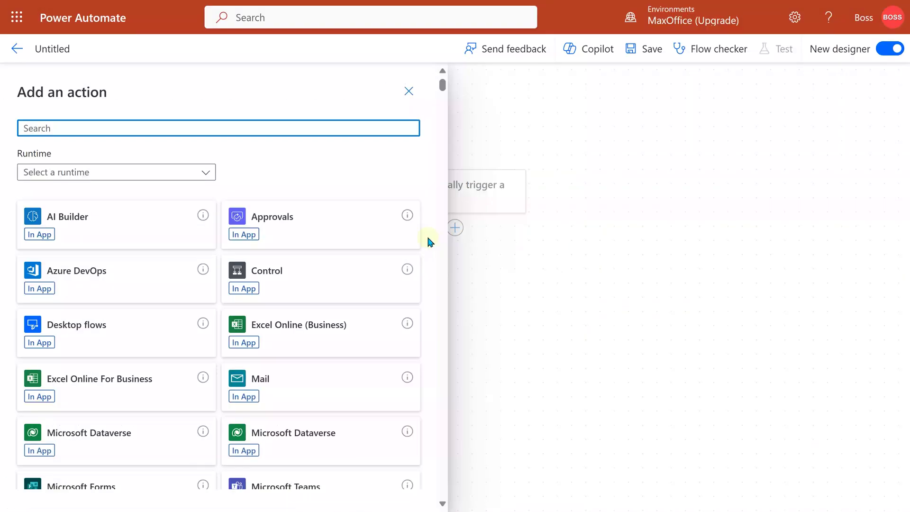
type("list")
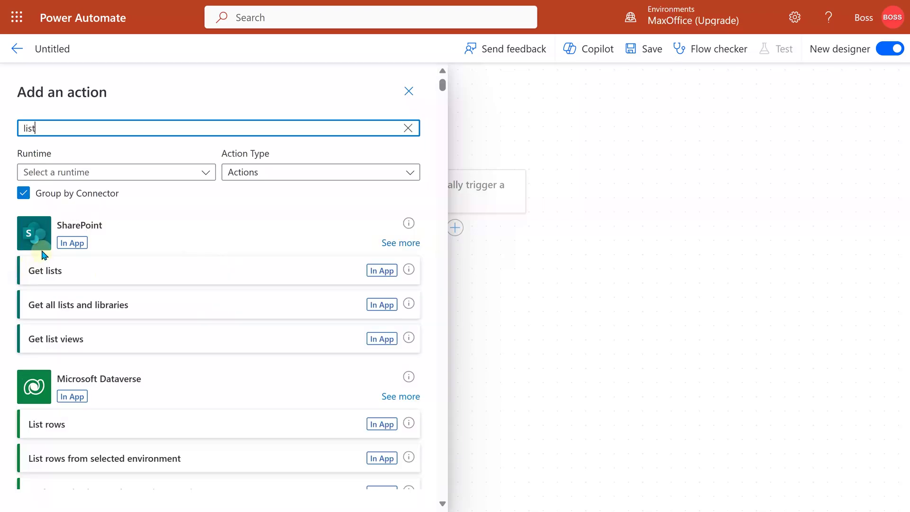
left_click(383, 241)
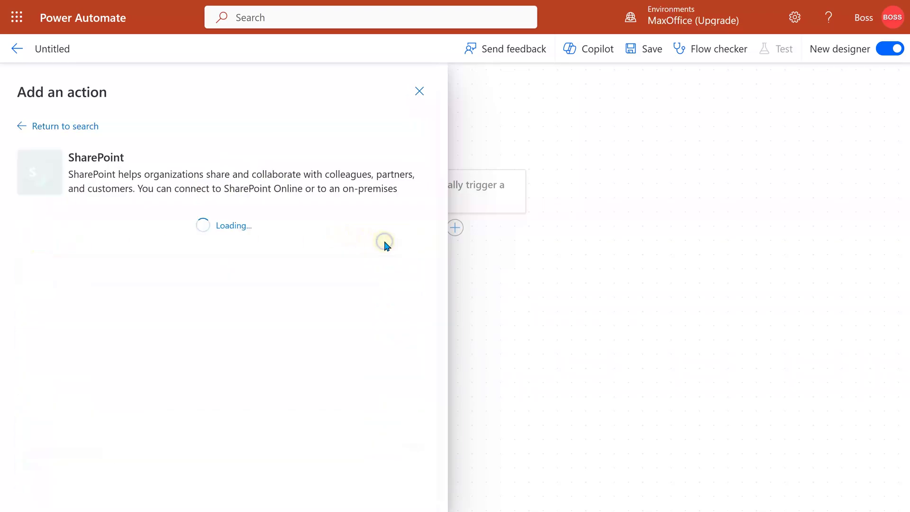
scroll(356, 261, "down", 10)
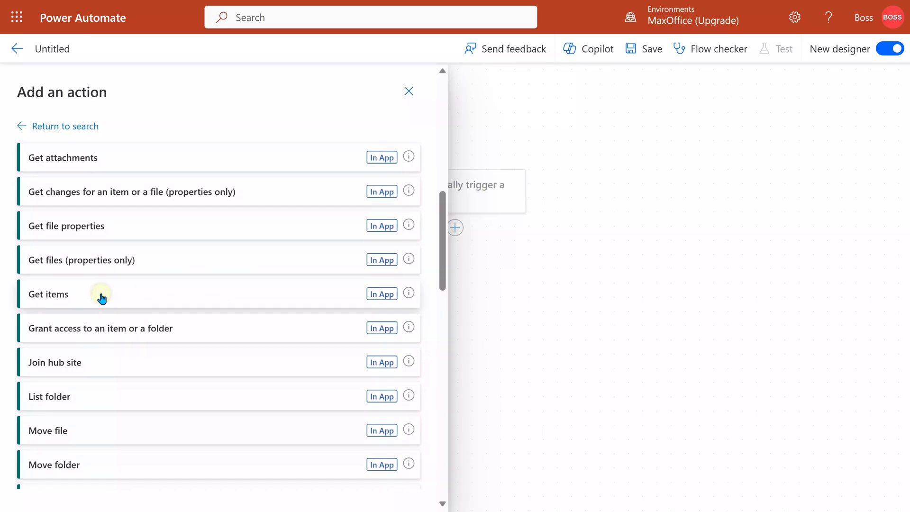
left_click(101, 296)
left_click(293, 184)
left_click(103, 297)
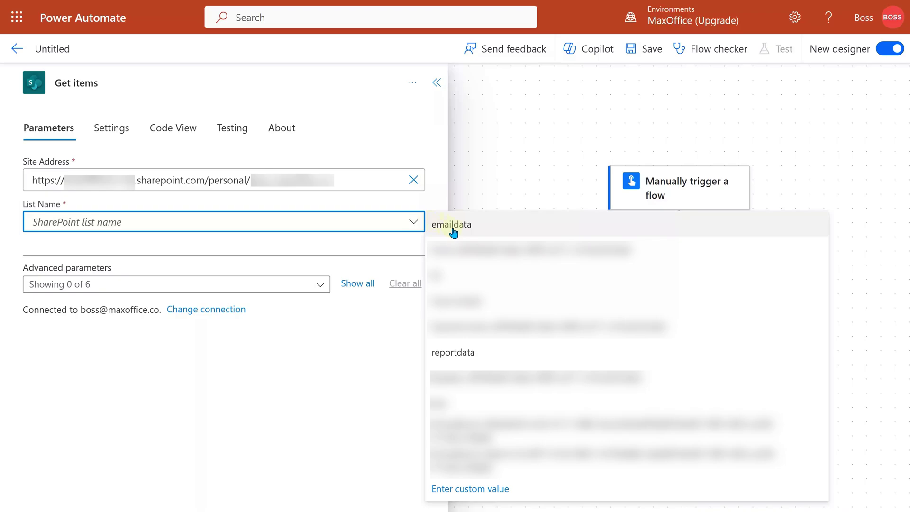
left_click(451, 225)
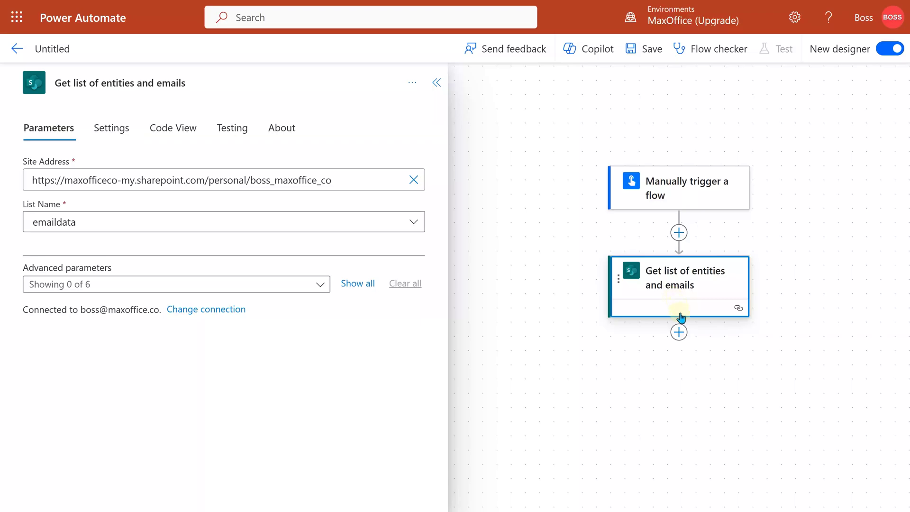
Add an Apply to each loop over the body/value items from Get list of entities and emails
left_click(679, 333)
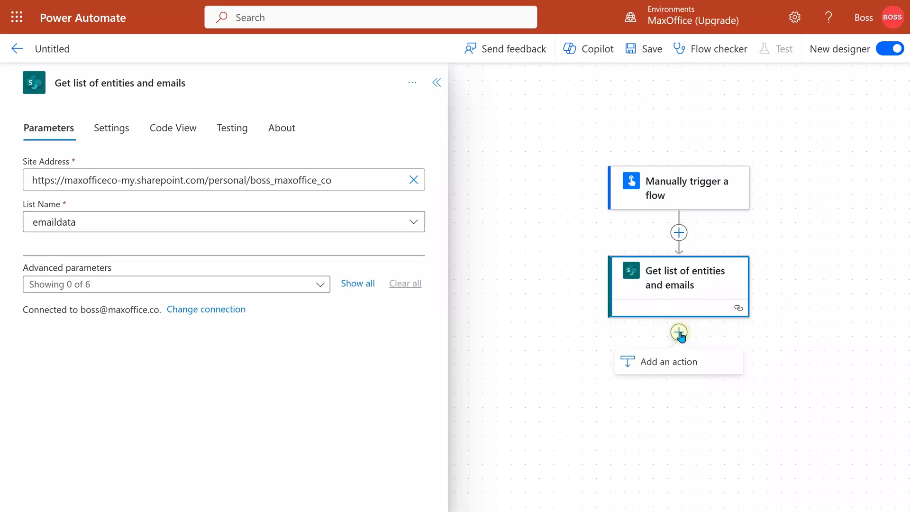
left_click(679, 360)
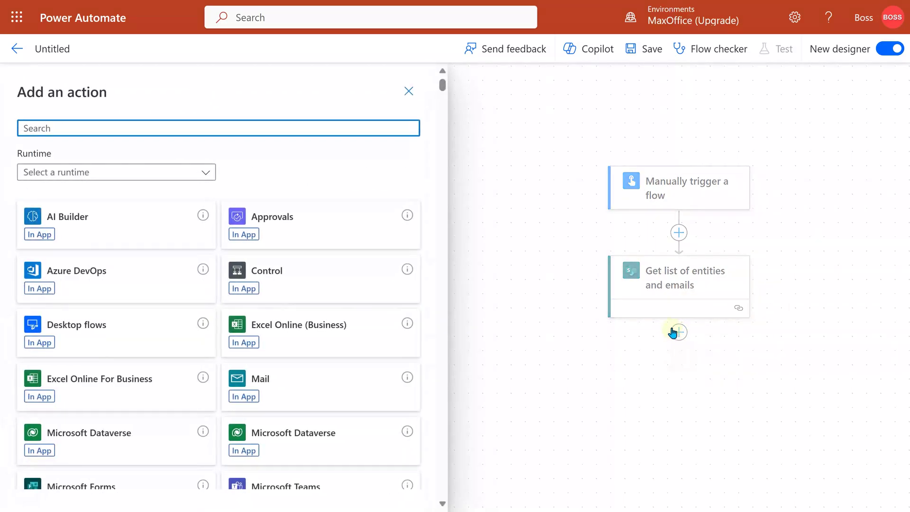
type("apply to")
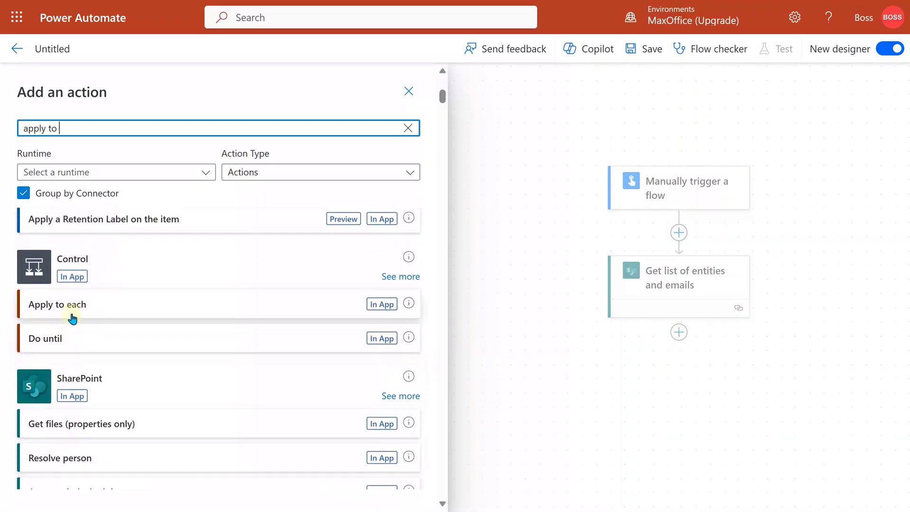
left_click(74, 307)
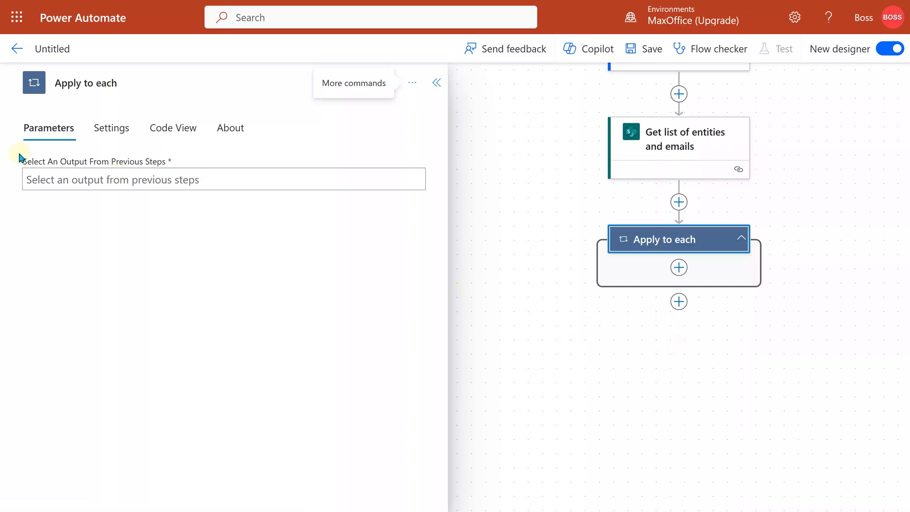
left_click(25, 172)
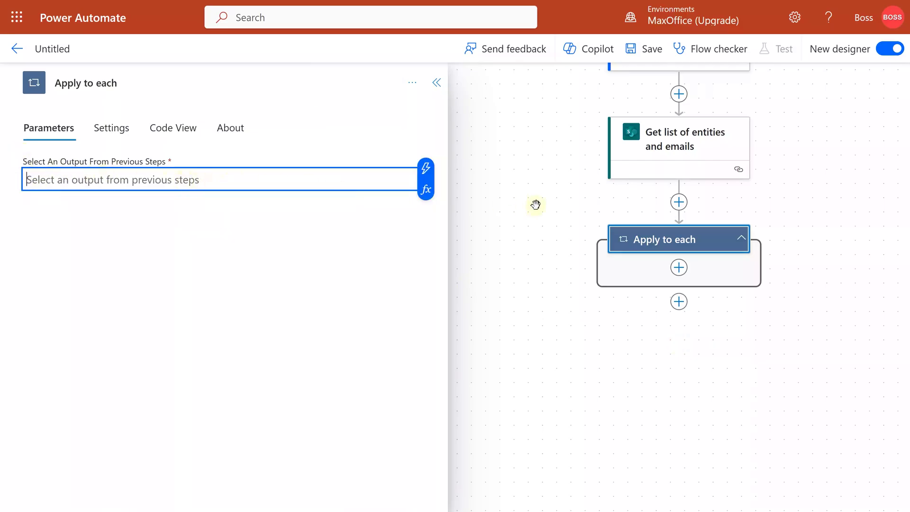
scroll(695, 186, "down", 2)
scroll(695, 186, "up", 1)
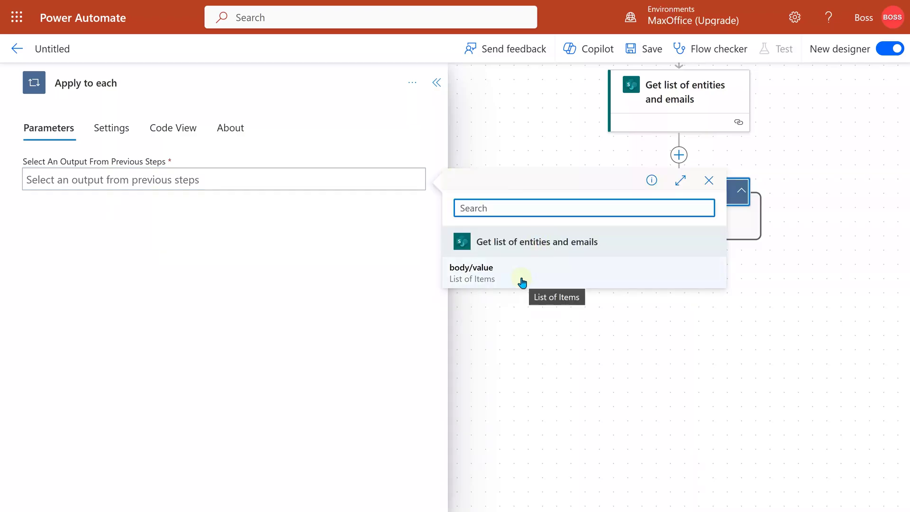
left_click(522, 281)
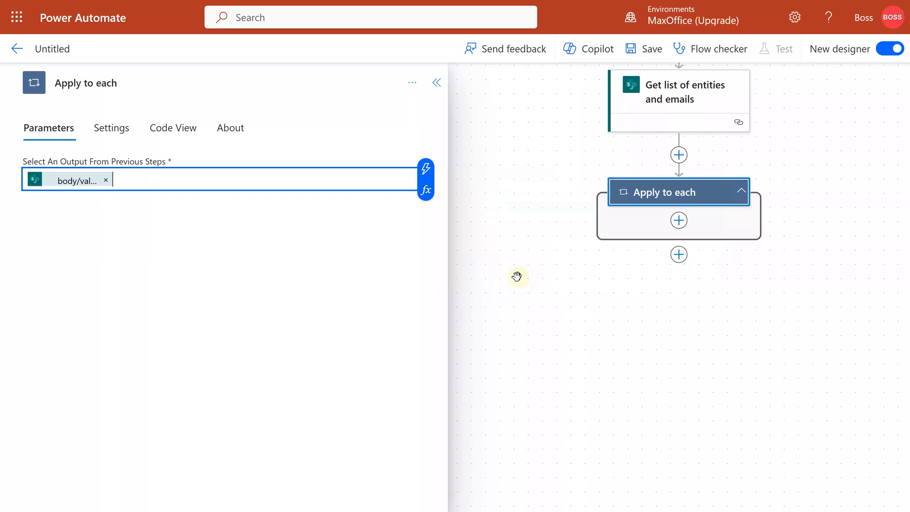
left_click(678, 221)
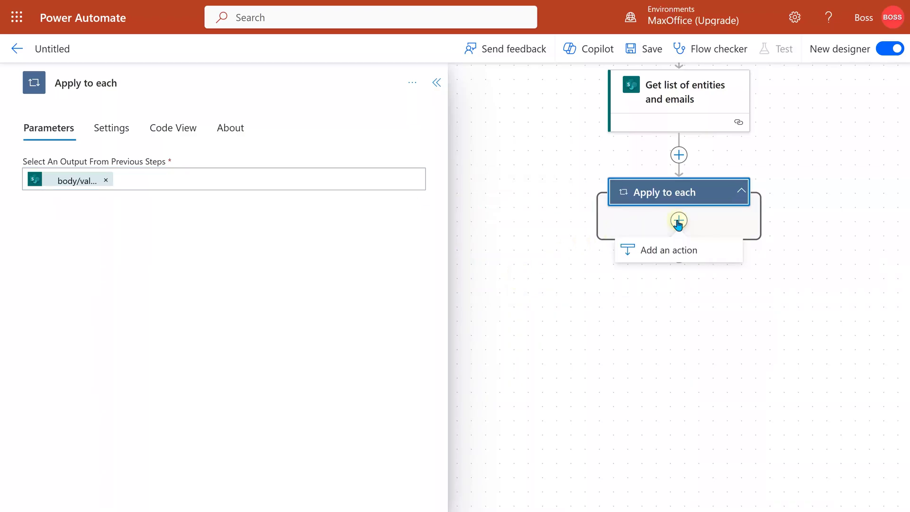
Add a SharePoint Get items step inside the loop, rename it, and point it at reportdata
left_click(678, 250)
type("get items")
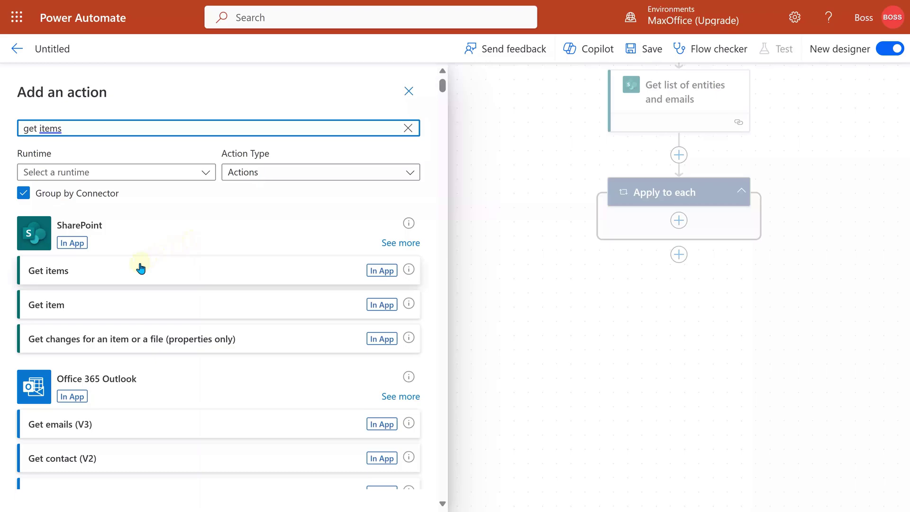
left_click(141, 269)
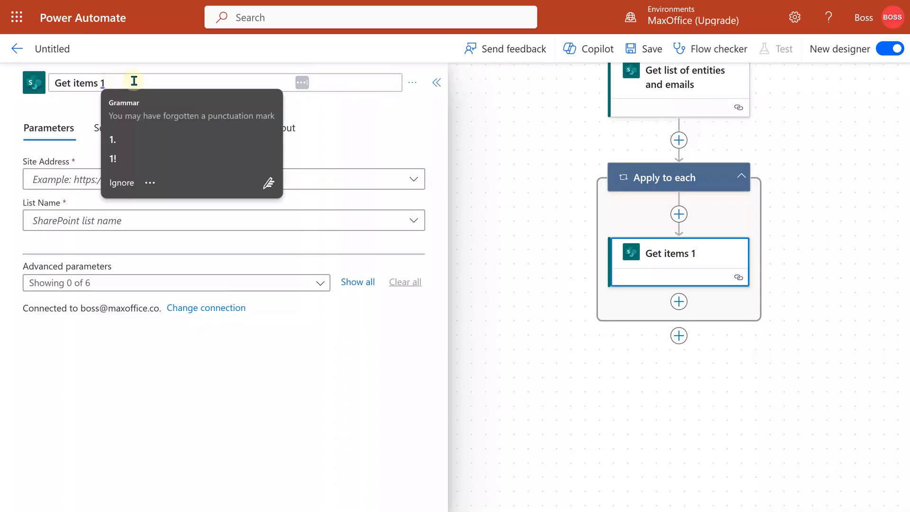
key("BackSpace")
key("BackSpace")
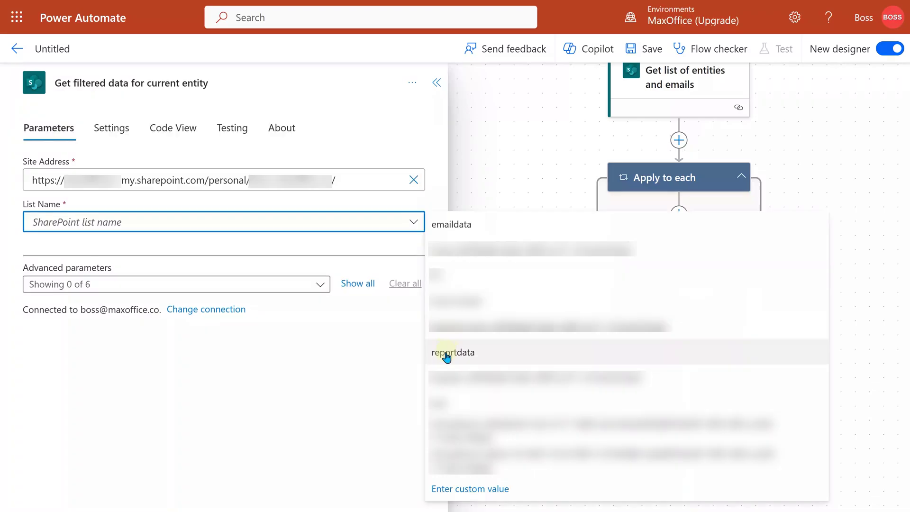
left_click(447, 354)
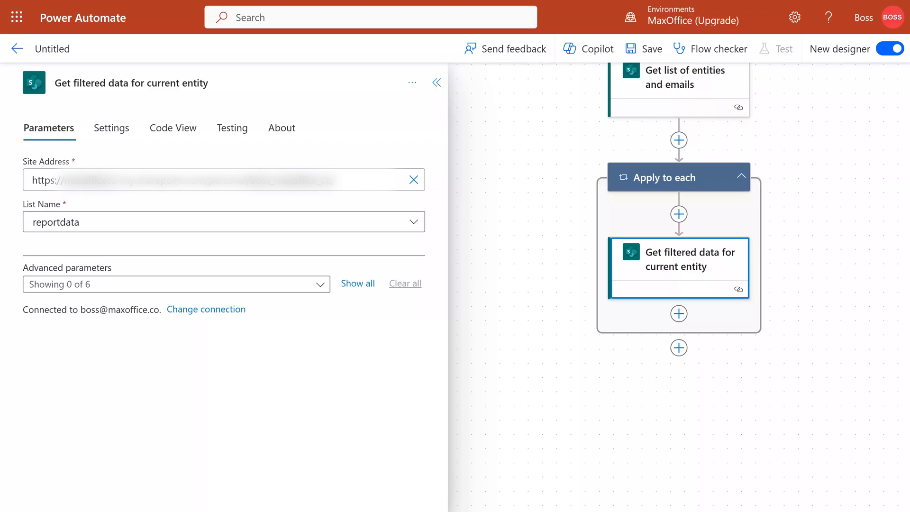
Set the Filter Query to Entity eq 'Who' and delete the auto-added For each loop
left_click(359, 283)
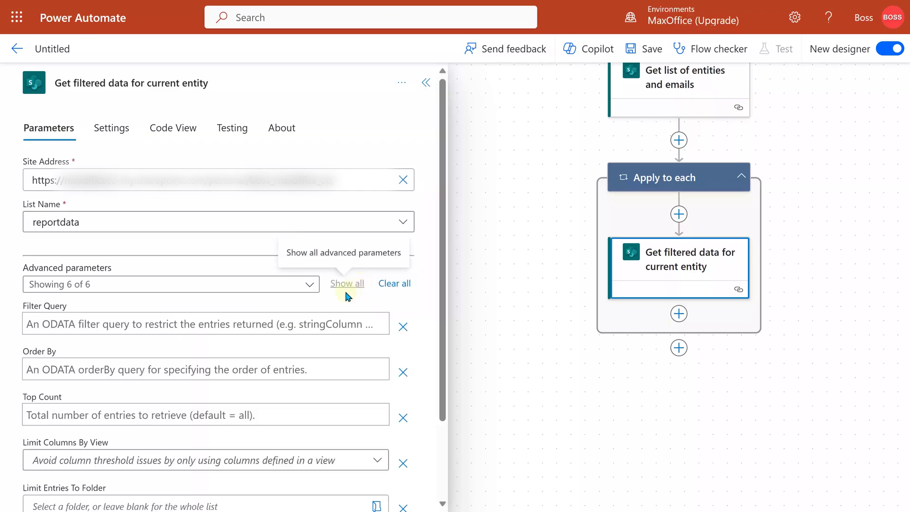
left_click(48, 324)
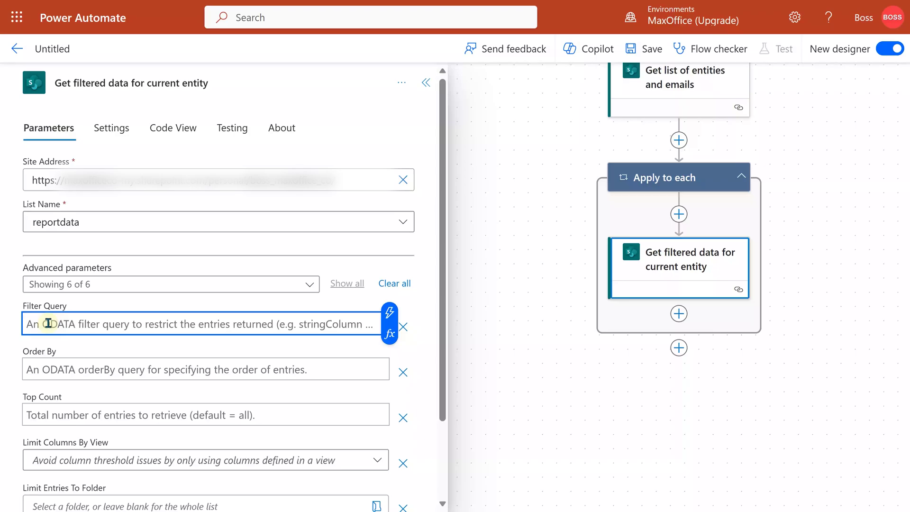
type("Entity ")
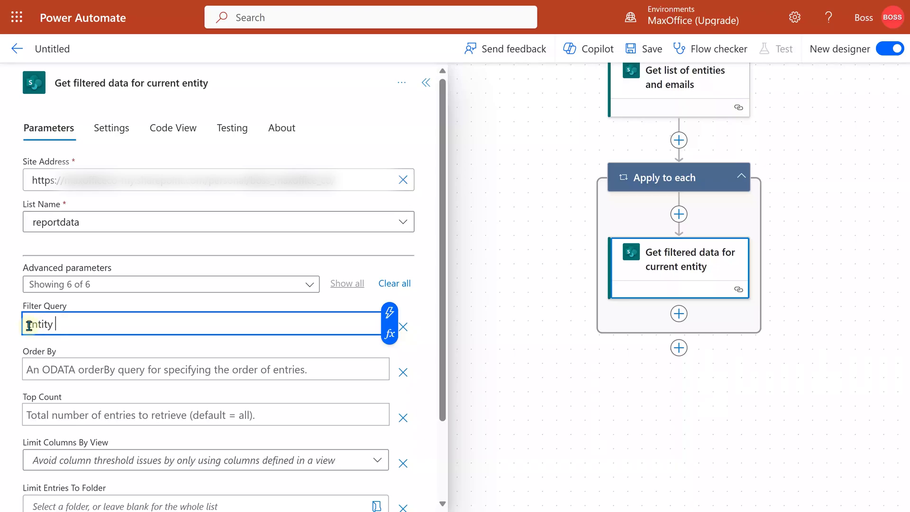
type("eq '")
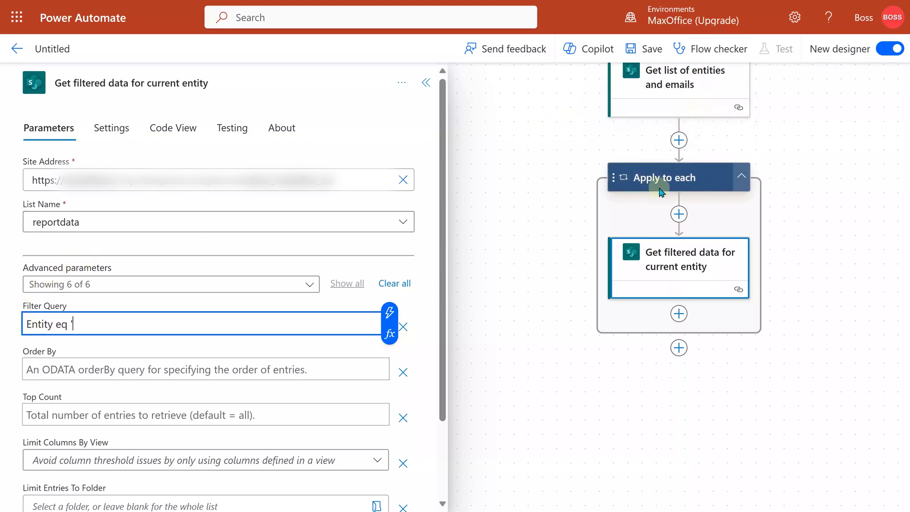
left_click(387, 314)
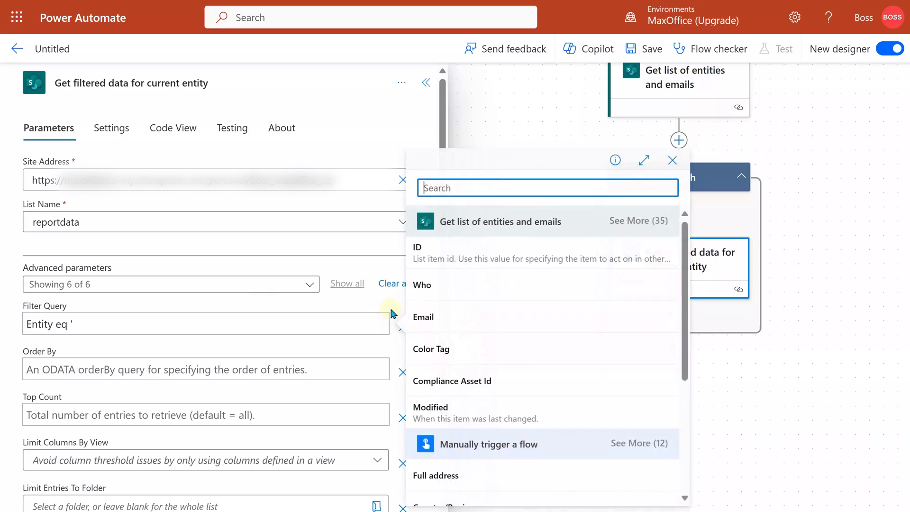
left_click(439, 292)
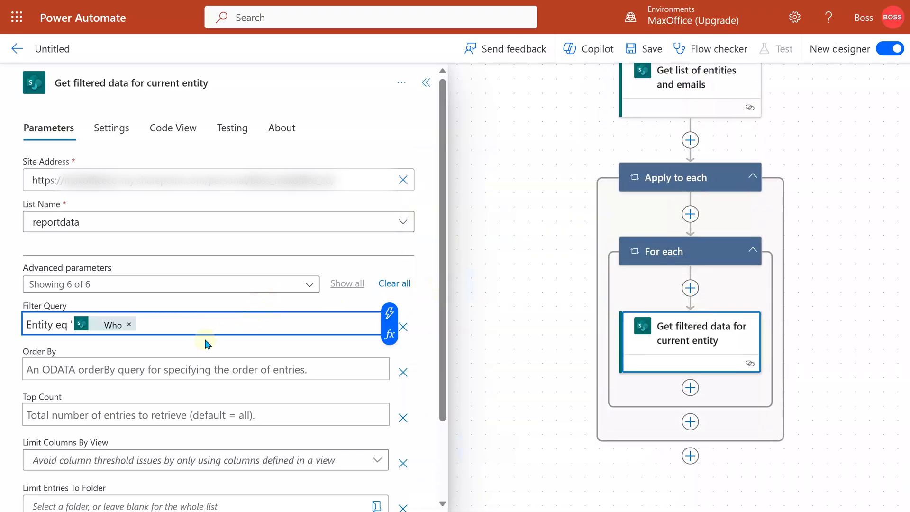
type("'")
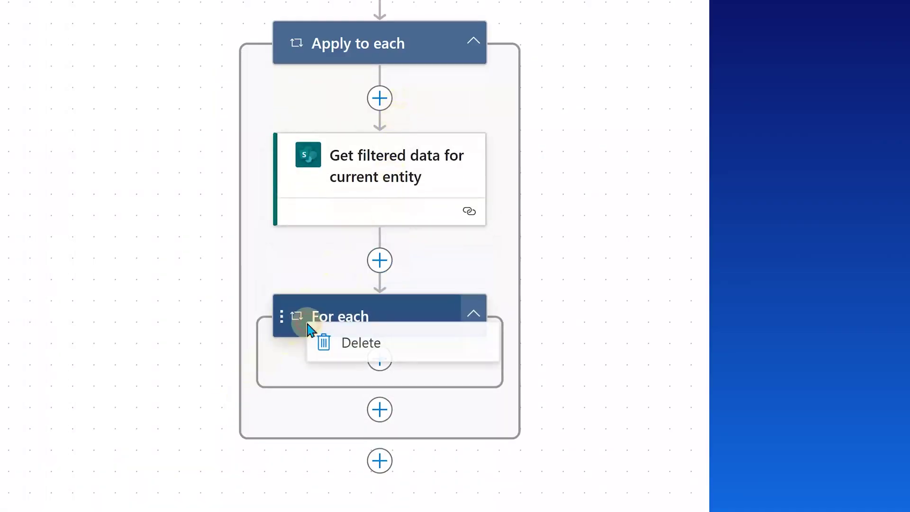
left_click(325, 343)
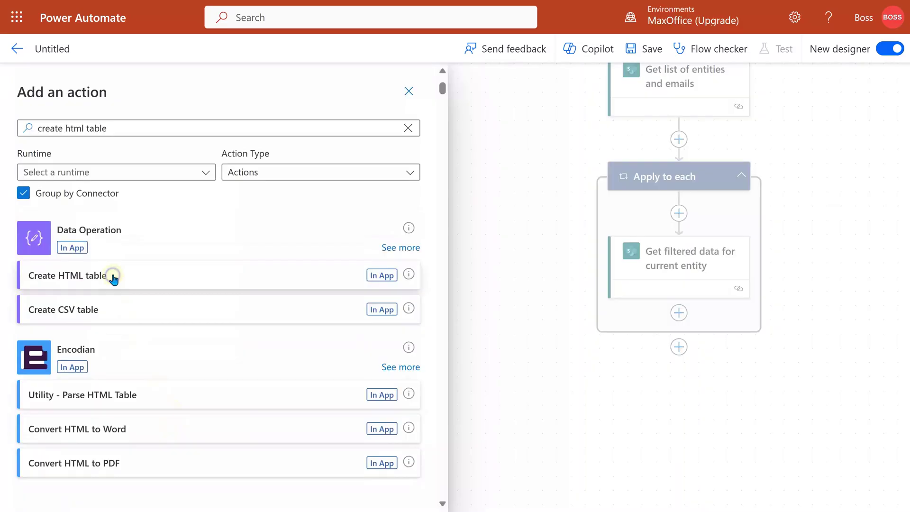
Add a Create HTML table step built from the filtered data's body/value items
left_click(114, 279)
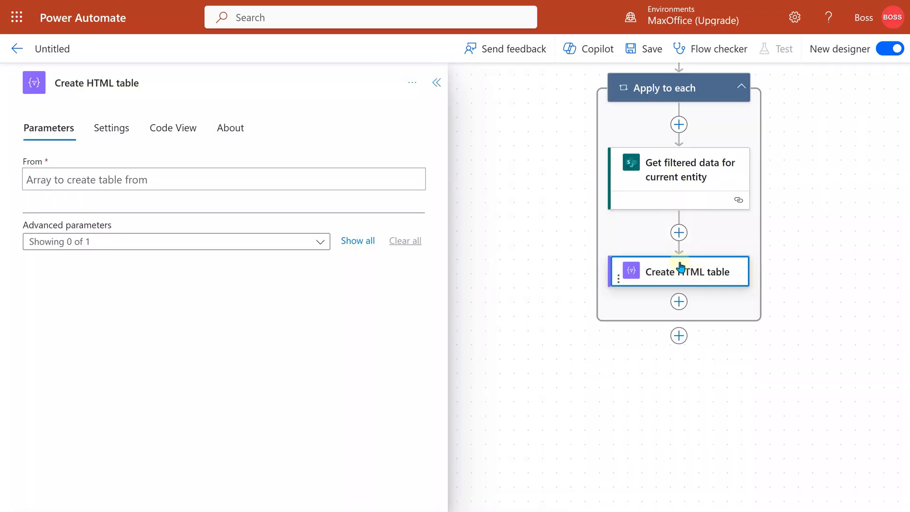
left_click(106, 187)
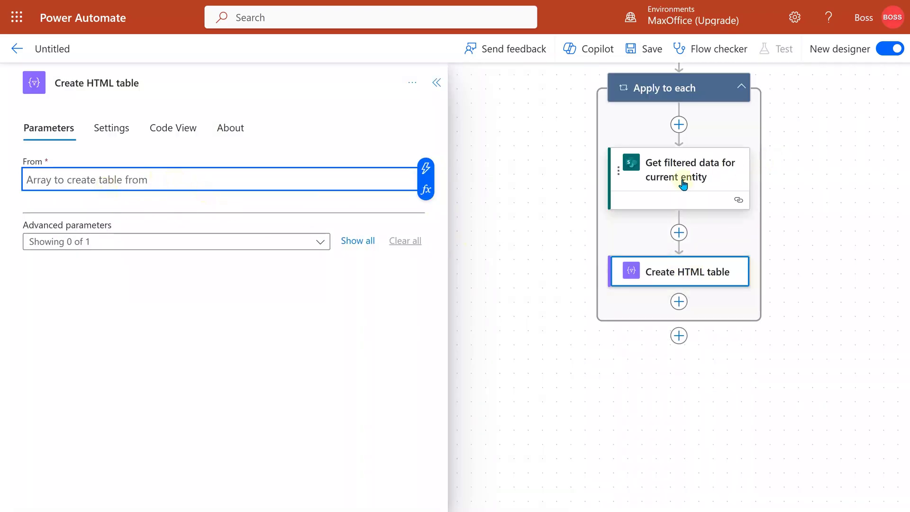
left_click(425, 168)
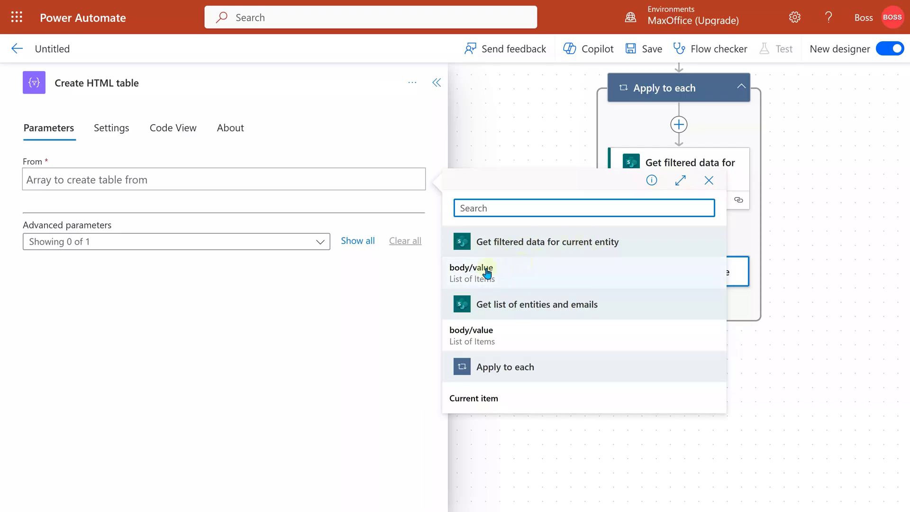
left_click(483, 266)
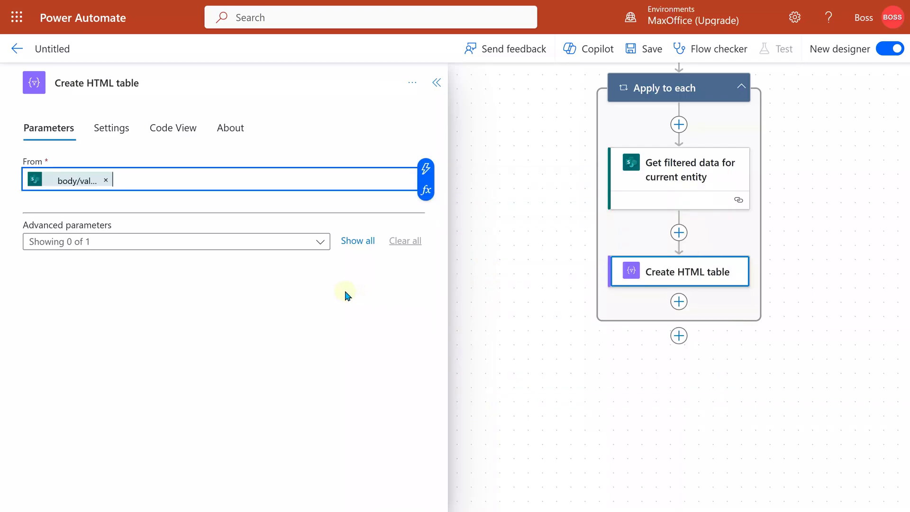
Switch the table columns to Custom and map a Date header to the Date field
left_click(369, 243)
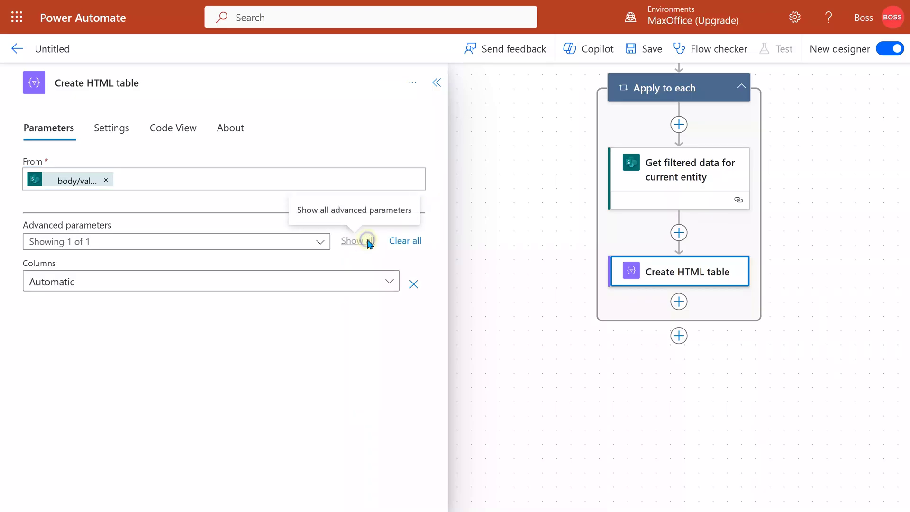
left_click(184, 287)
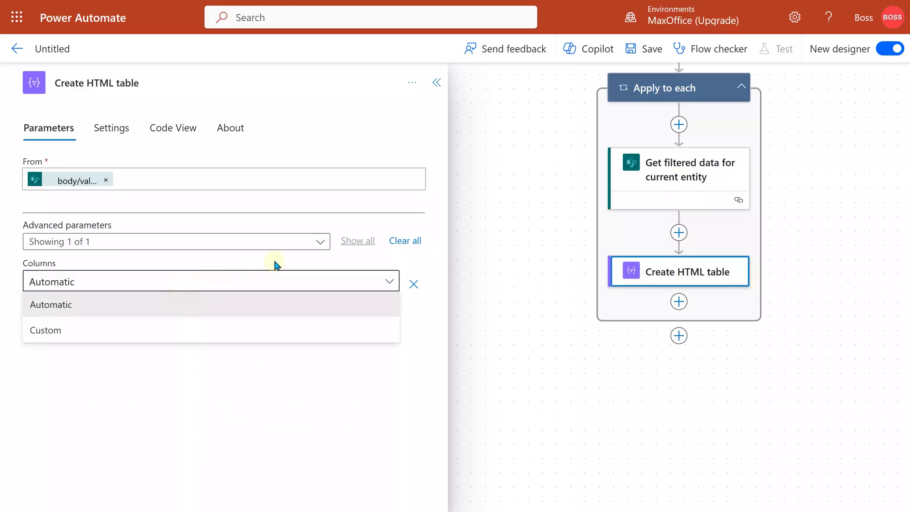
left_click(151, 327)
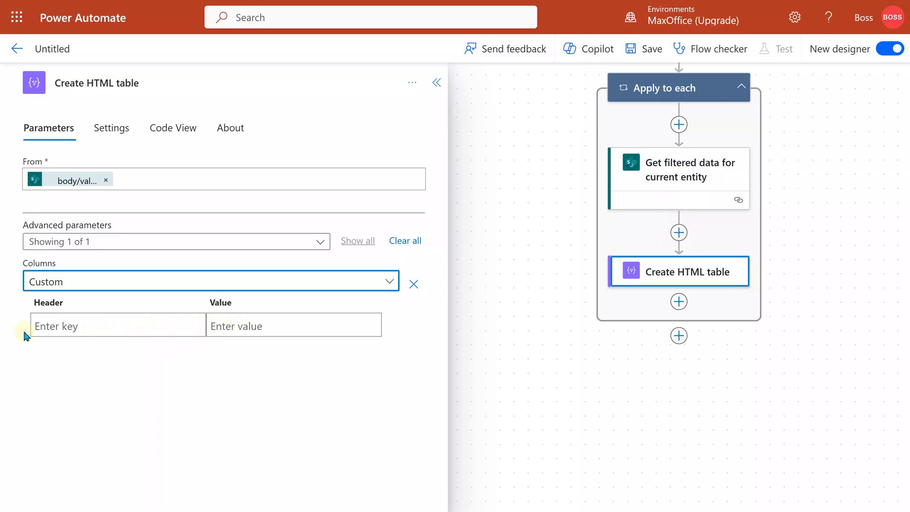
left_click(45, 322)
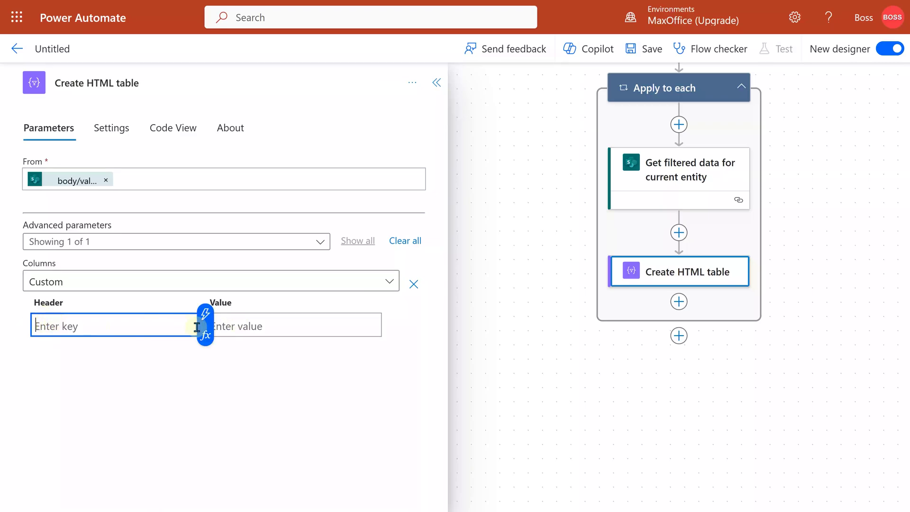
left_click(272, 326)
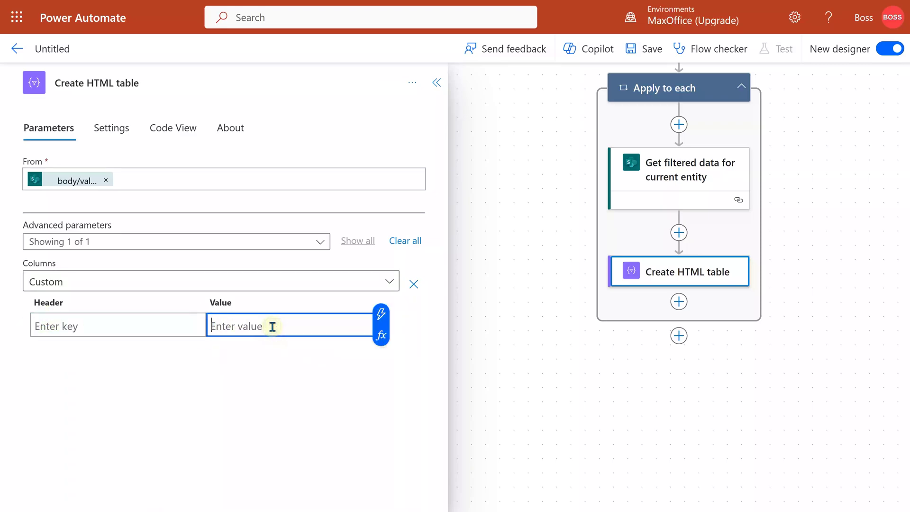
left_click(380, 314)
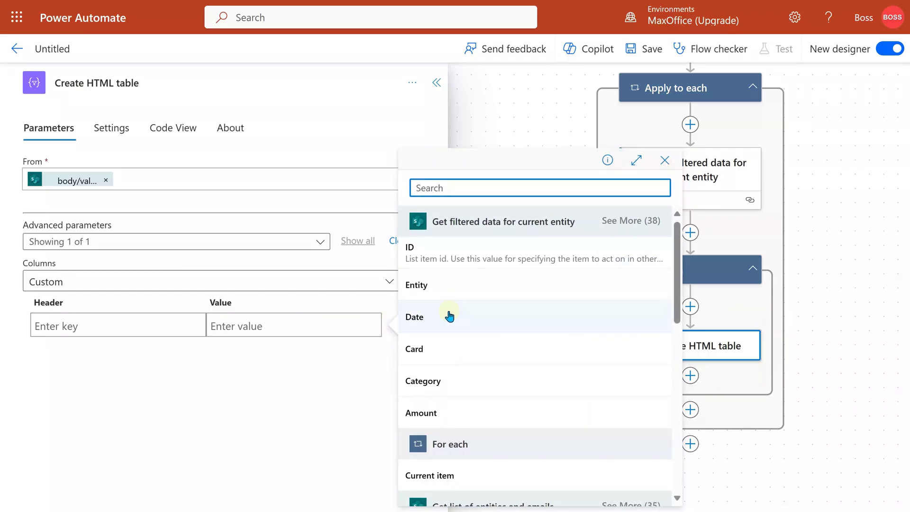
left_click(449, 316)
left_click(133, 321)
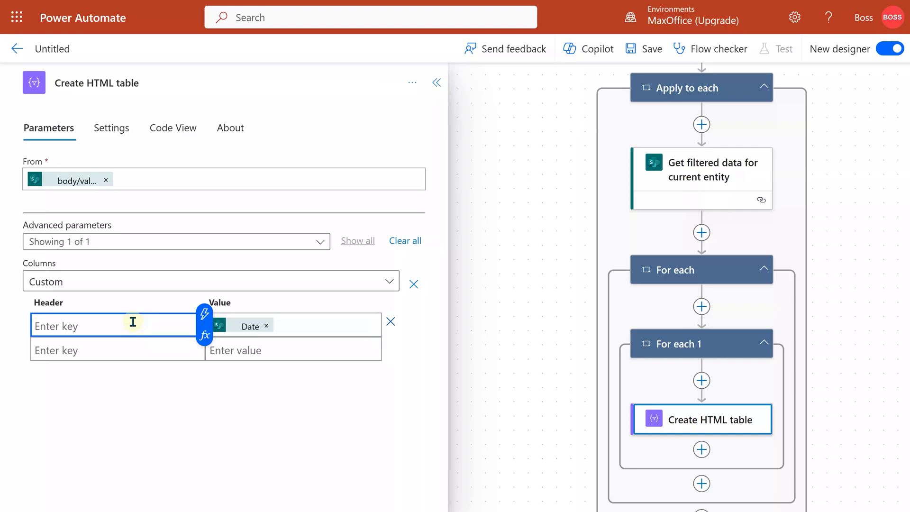
type("Date")
left_click(268, 351)
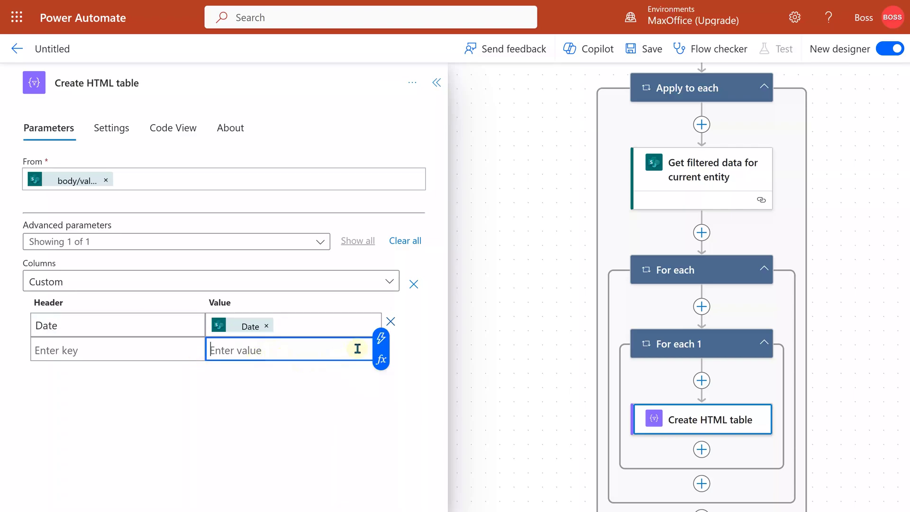
left_click(380, 338)
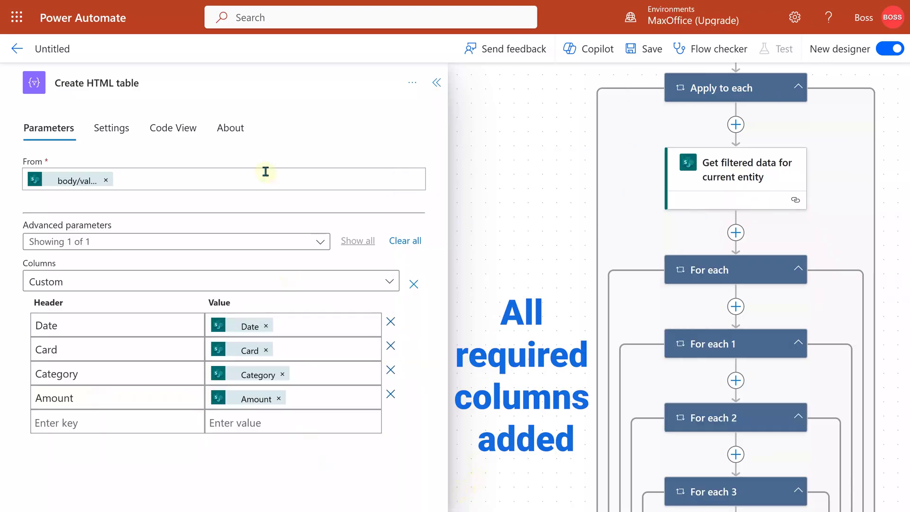
Rename the flow to 'data2email v1' and save it
left_click(264, 50)
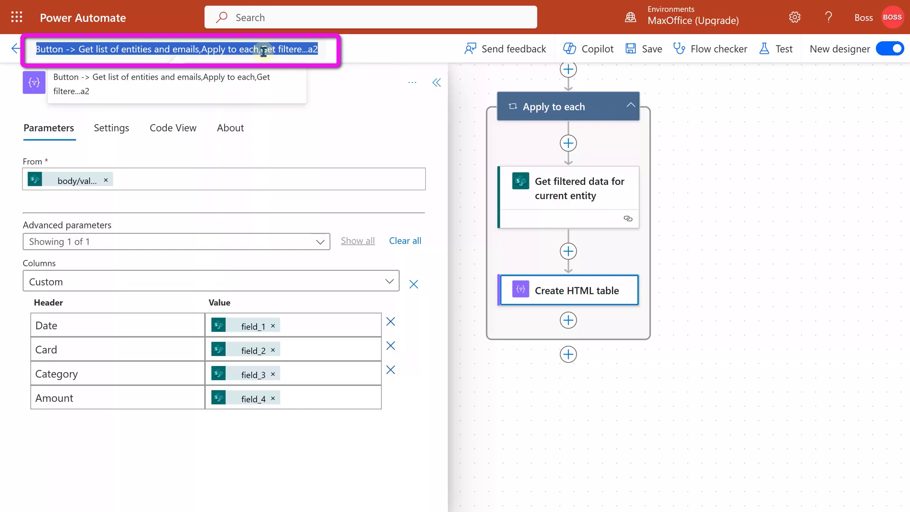
type("data2ema")
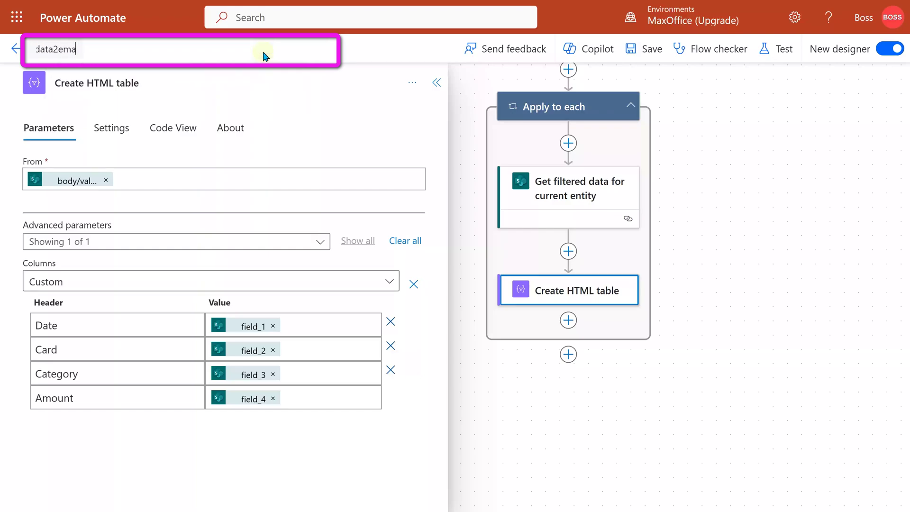
type("il v1")
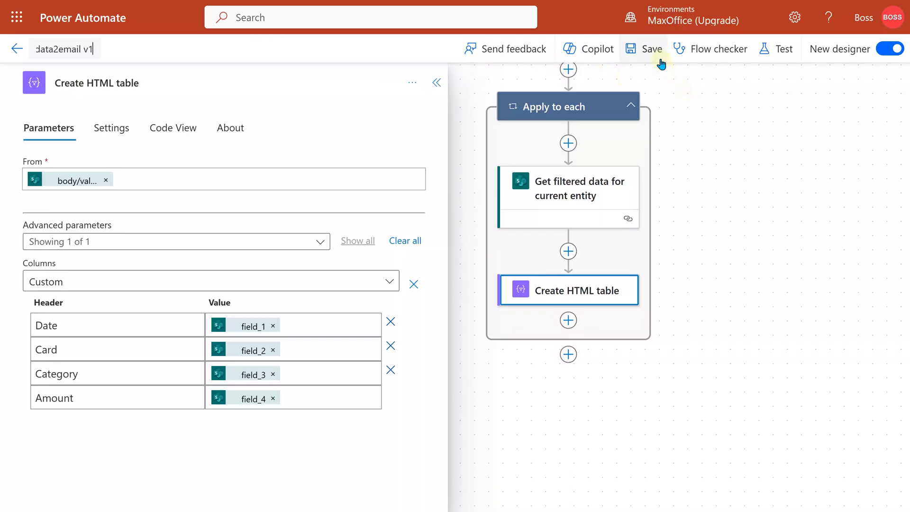
left_click(658, 56)
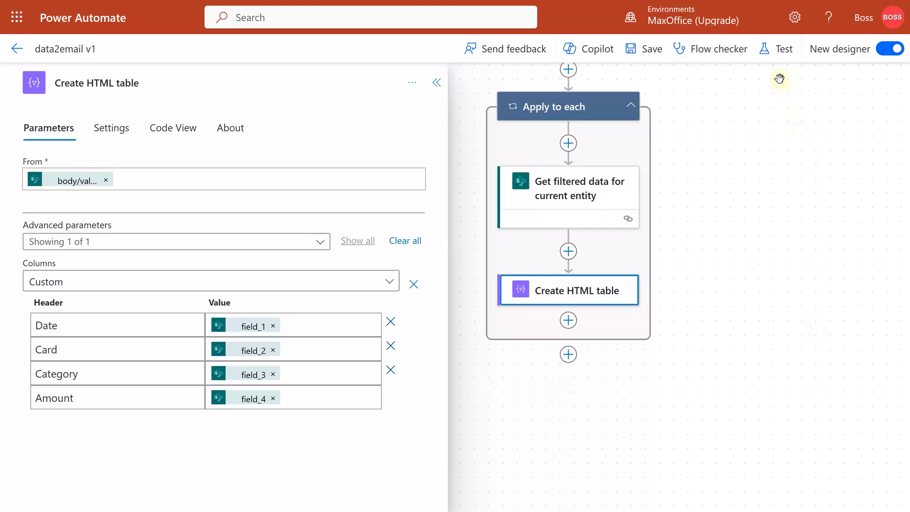
Start a manual test run of the flow
left_click(783, 52)
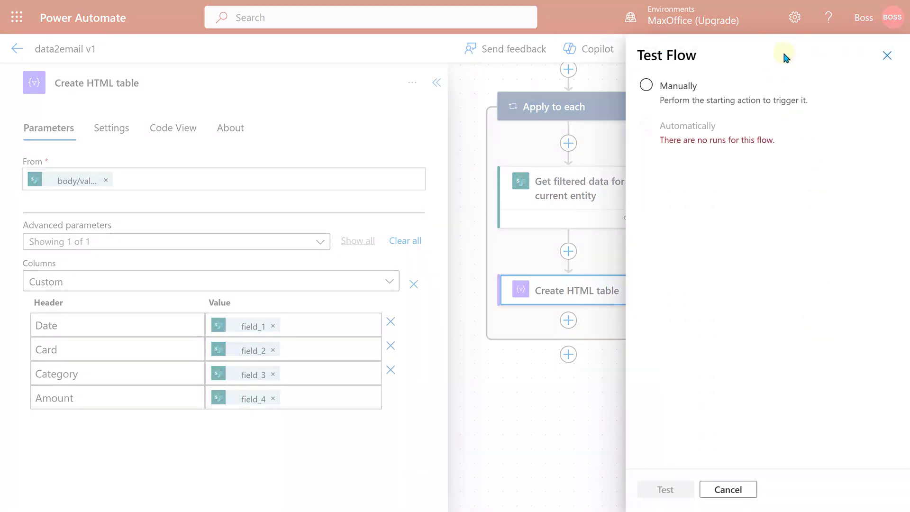
left_click(684, 94)
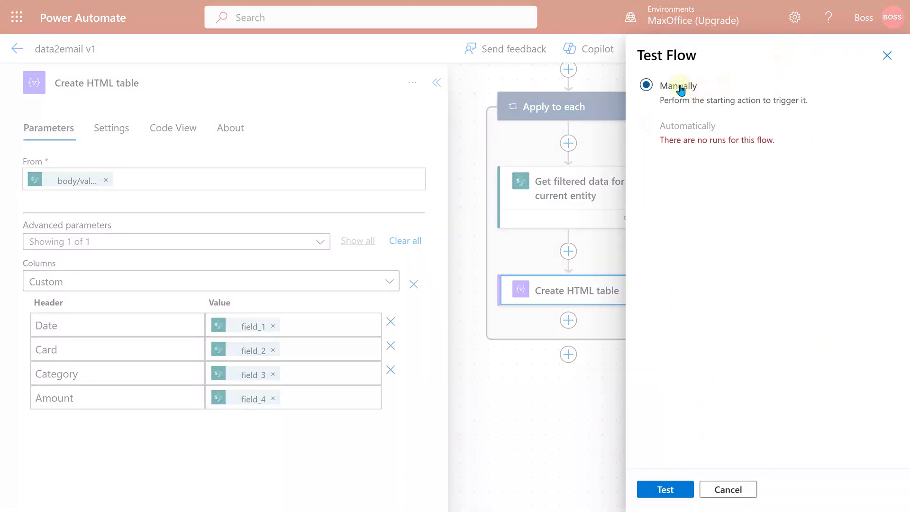
left_click(687, 478)
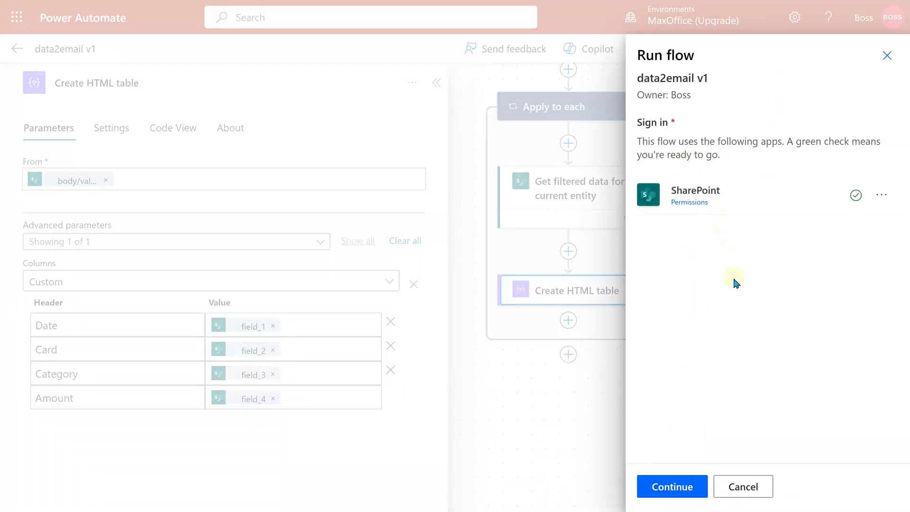
left_click(672, 488)
left_click(672, 488)
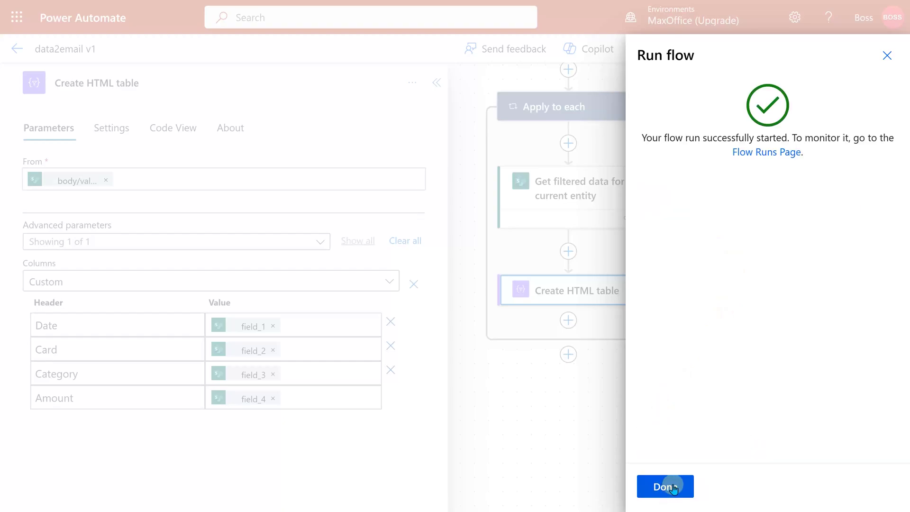
left_click(670, 485)
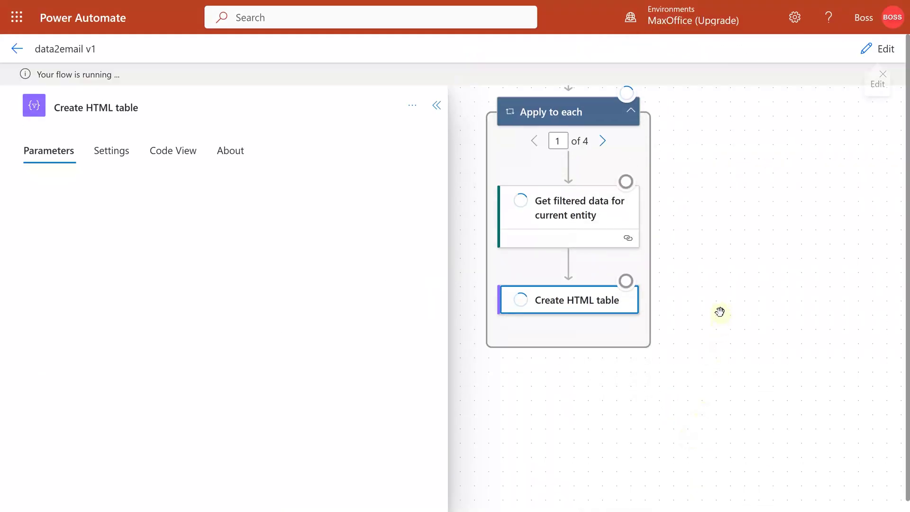
Inspect the failed Get filtered data step, whose output says column 'Entity' does not exist
scroll(717, 317, "up", 5)
scroll(635, 280, "down", 4)
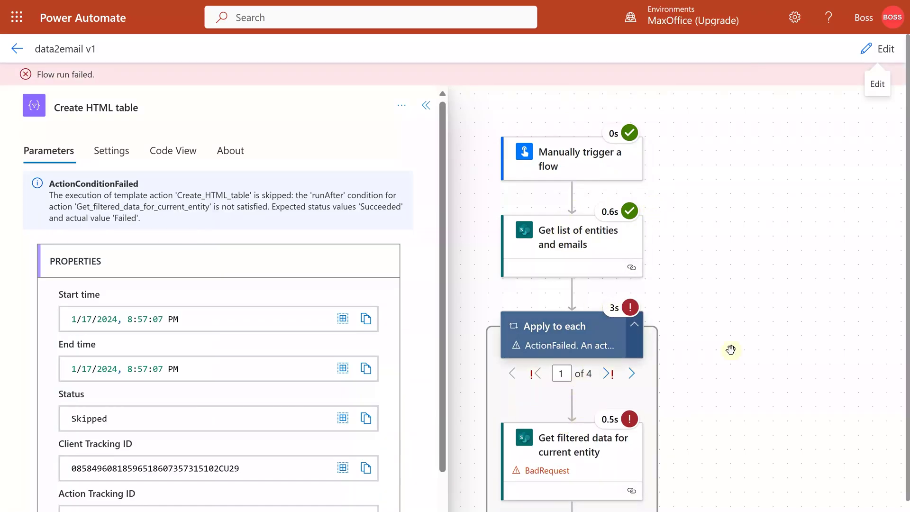
scroll(711, 384, "down", 2)
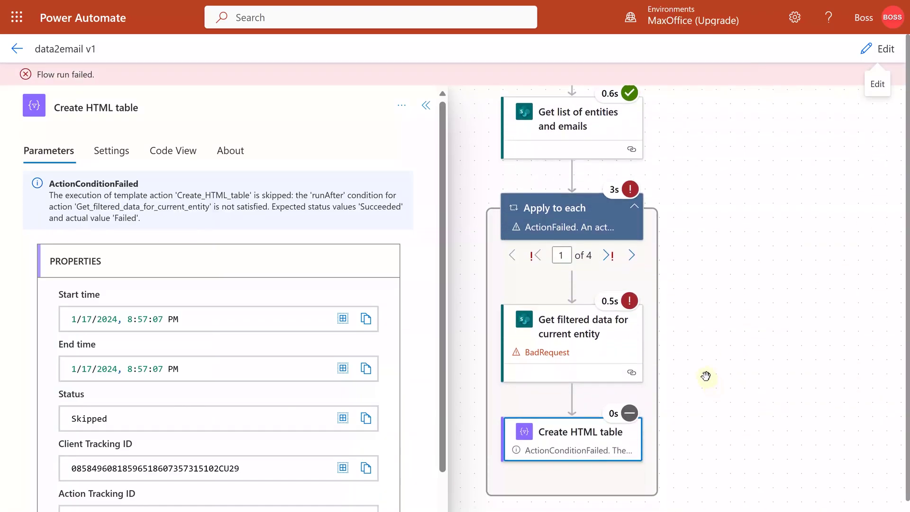
left_click(580, 226)
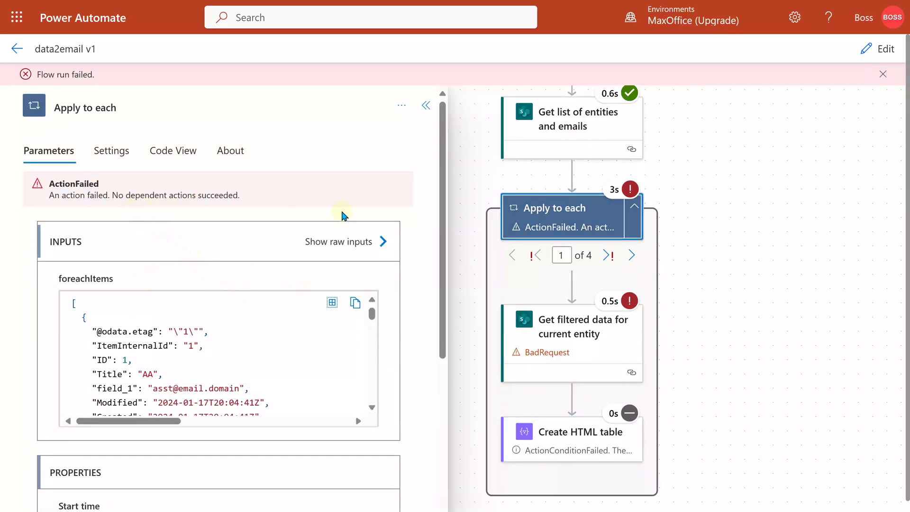
left_click(579, 341)
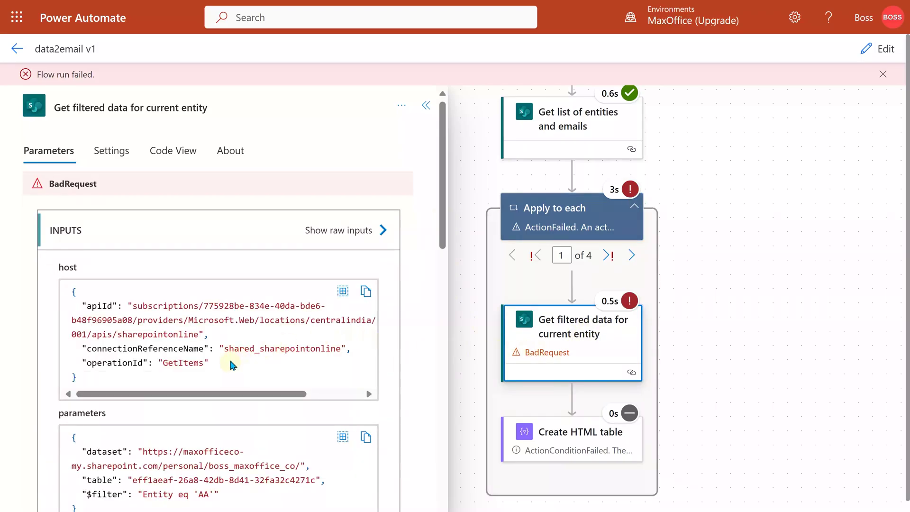
scroll(245, 372, "down", 3)
scroll(243, 369, "down", 5)
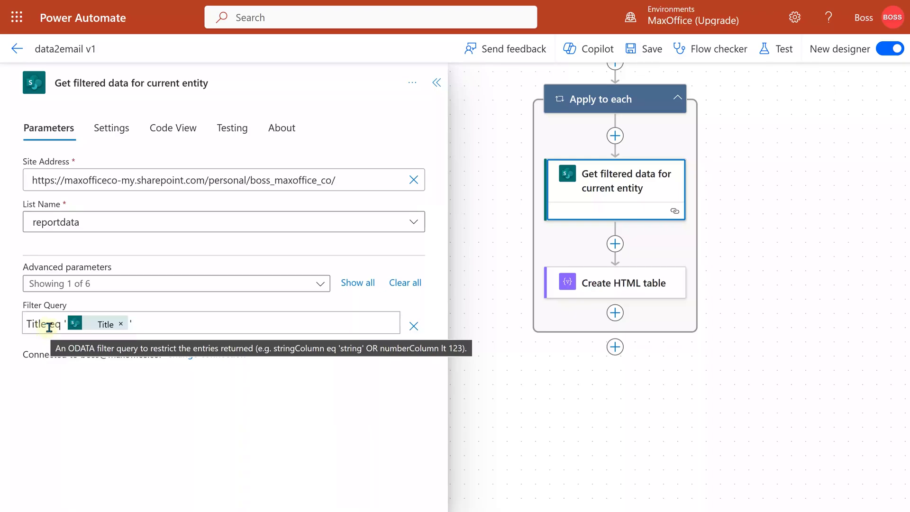
Change the Get filtered data step's Filter Query to Title eq the current entity's Title
mouse_move(108, 330)
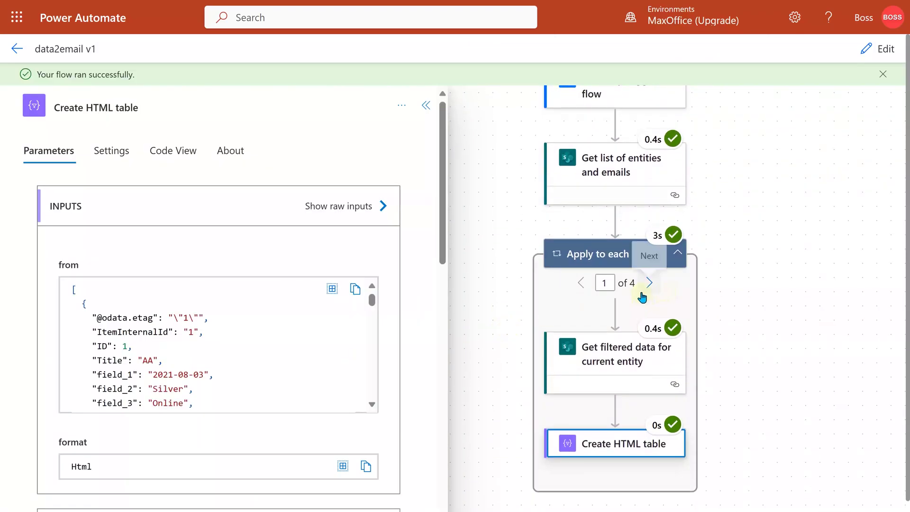
Step through the loop iterations to check the last entity's HTML table input
left_click(646, 285)
left_click(646, 285)
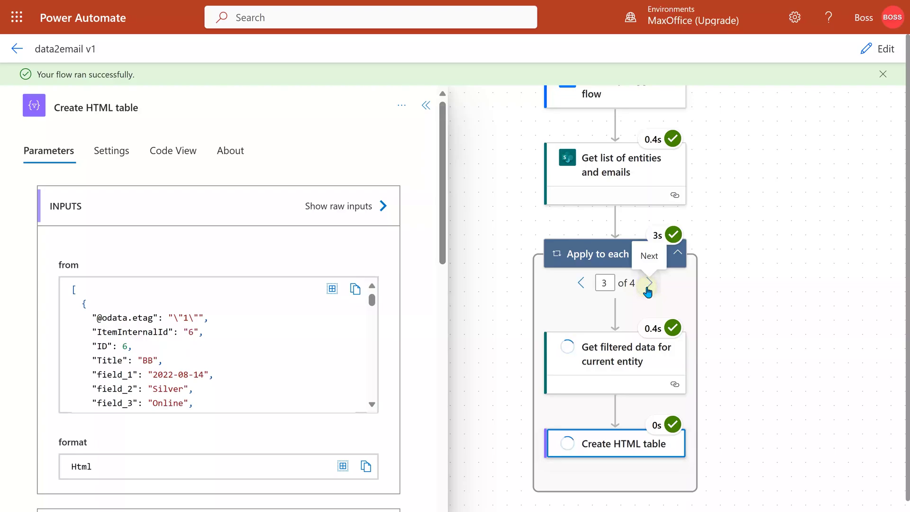
left_click(646, 286)
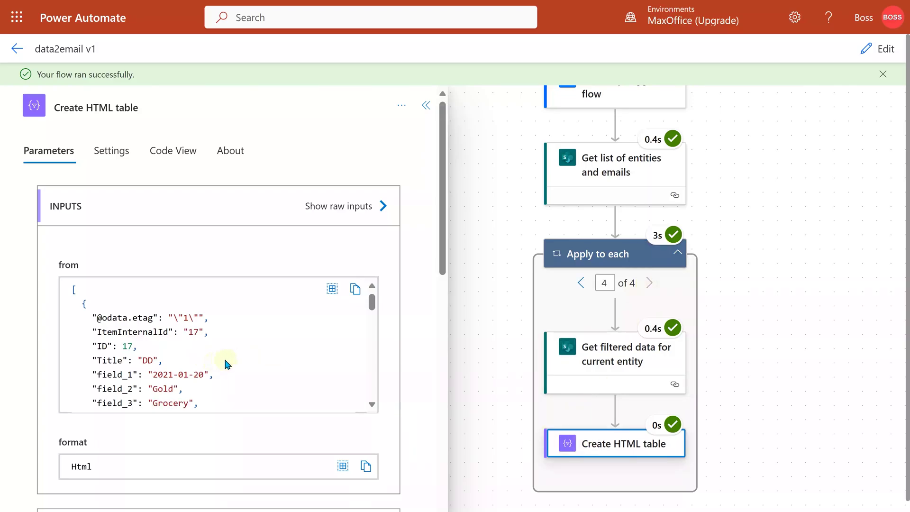
scroll(244, 341, "down", 1)
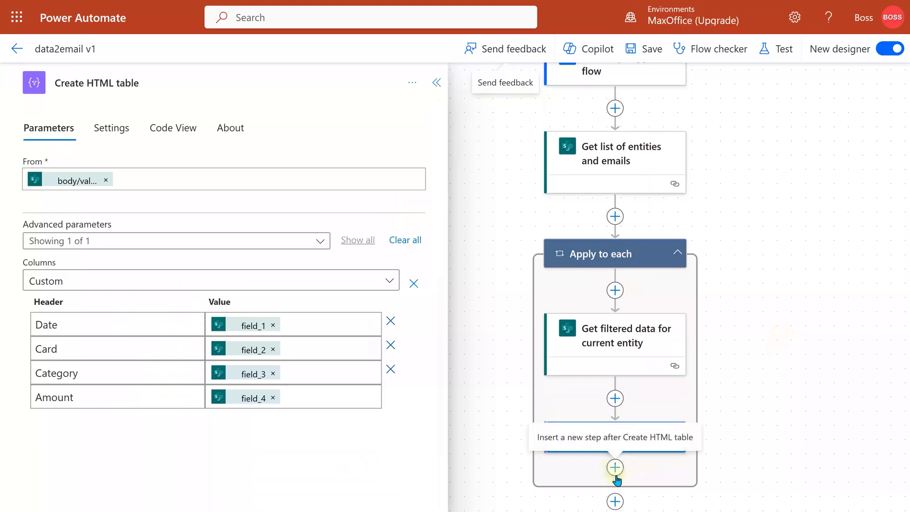
Insert an Office 365 Outlook Send an email (V2) action after Create HTML table
scroll(611, 465, "down", 1)
scroll(621, 457, "down", 5)
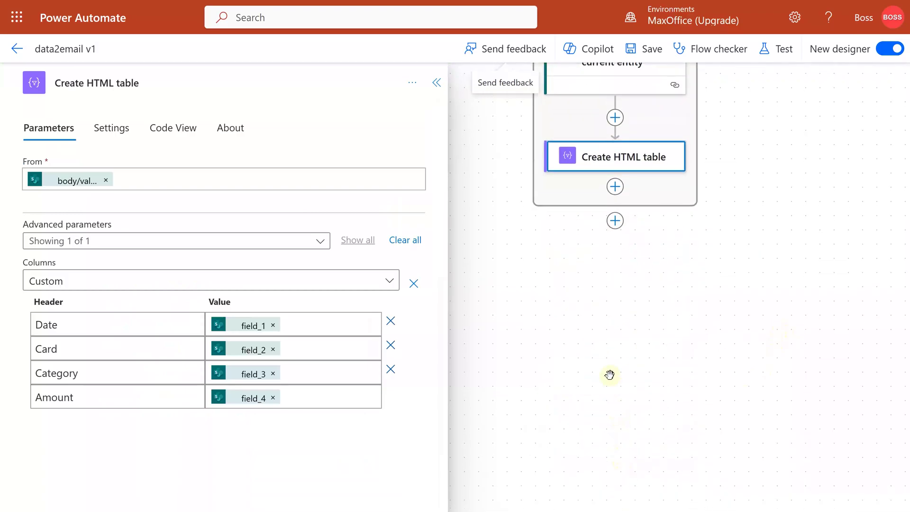
left_click(615, 187)
left_click(611, 215)
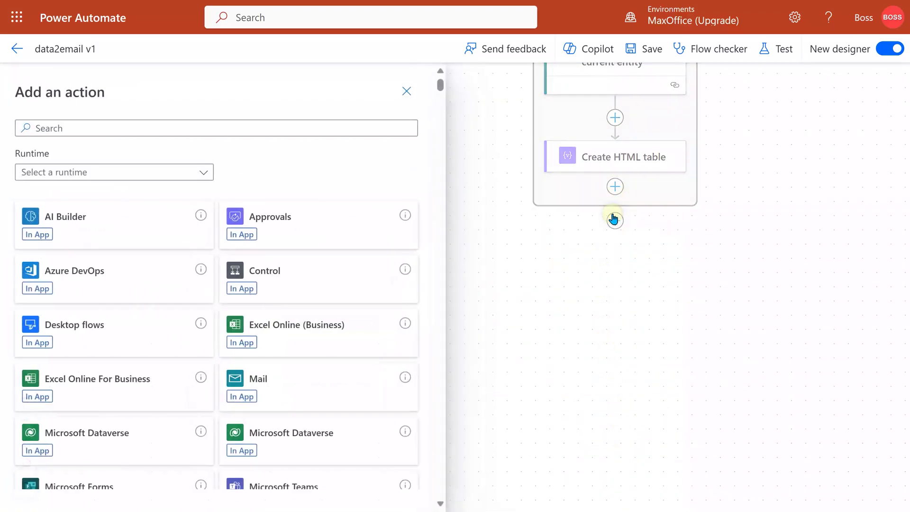
left_click(41, 124)
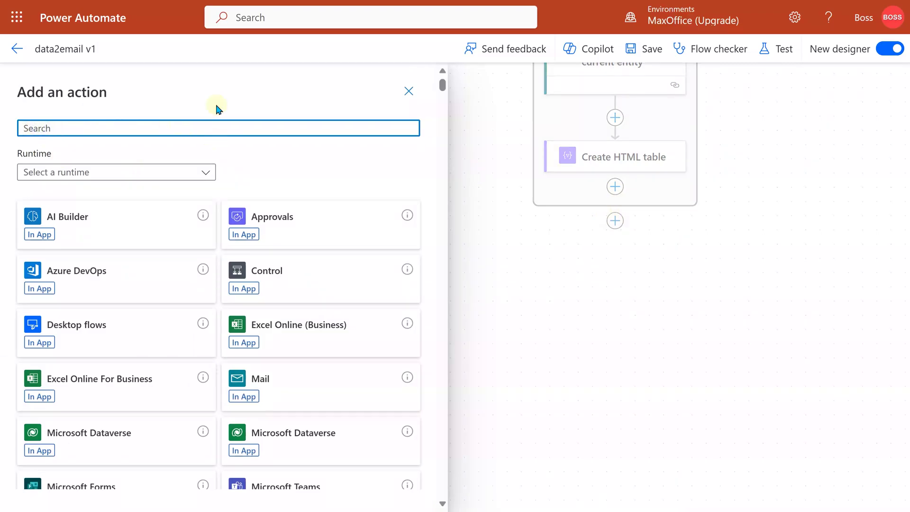
type("outlook")
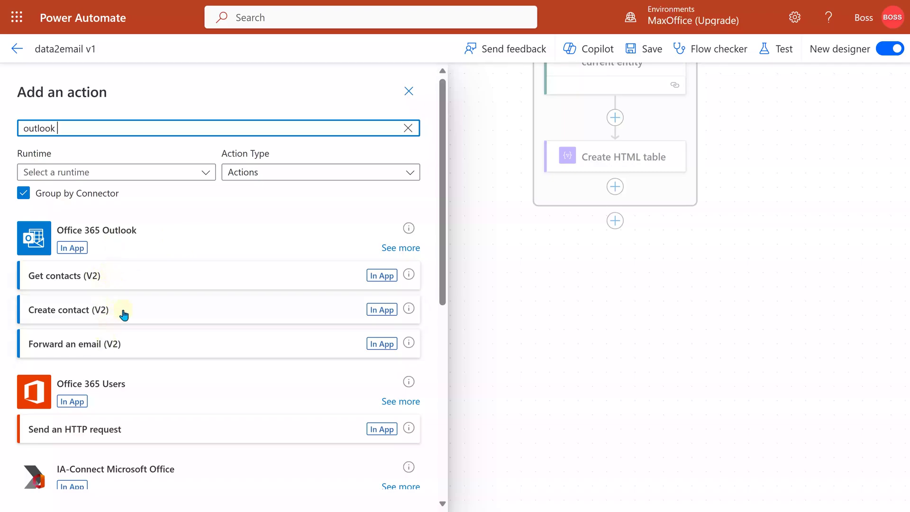
left_click(401, 247)
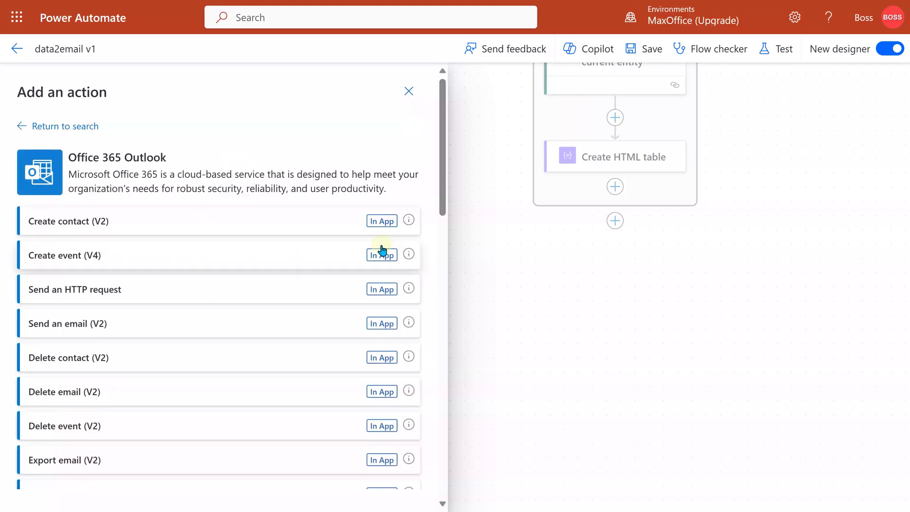
left_click(99, 331)
Address the email to the entity's Email with subject 'Report for' plus the Who token
left_click(158, 184)
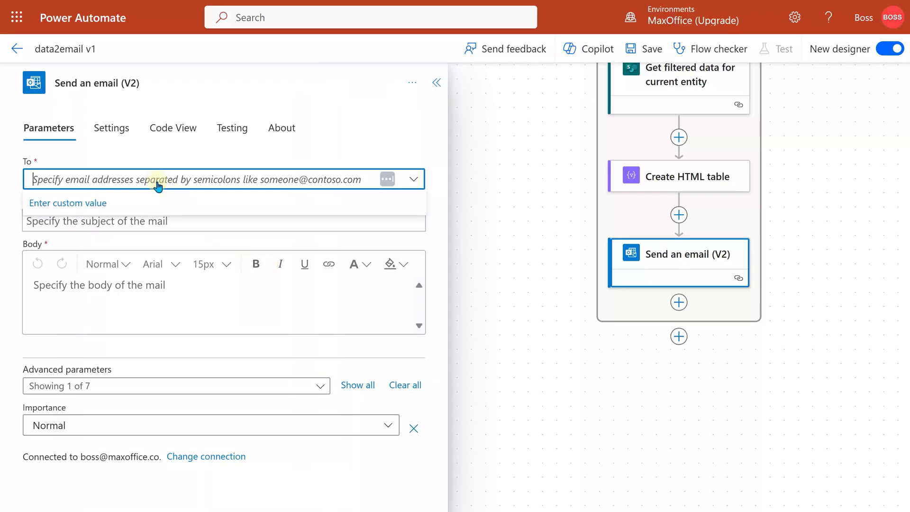
left_click(170, 202)
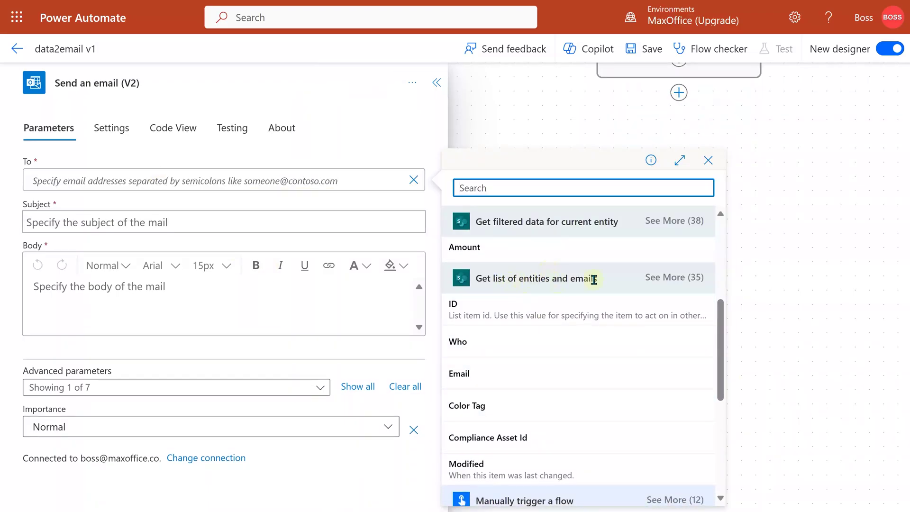
left_click(459, 375)
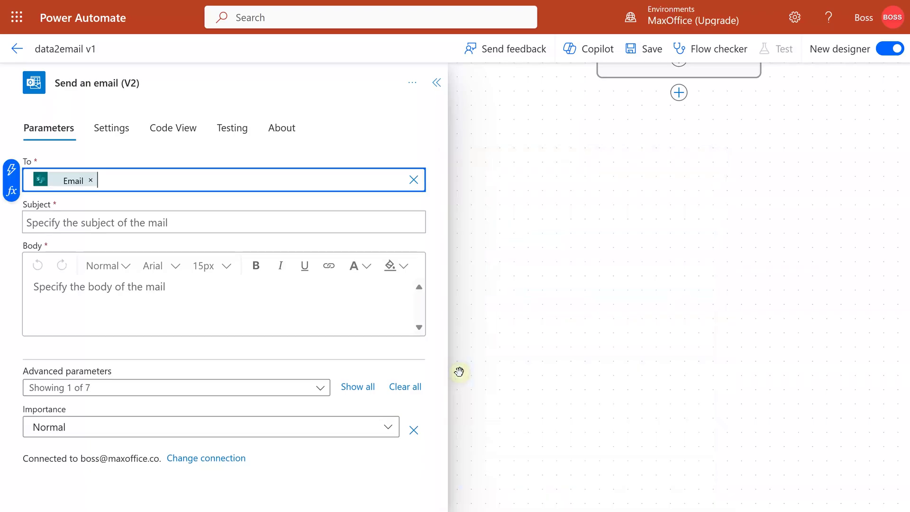
left_click(98, 220)
type("Report for")
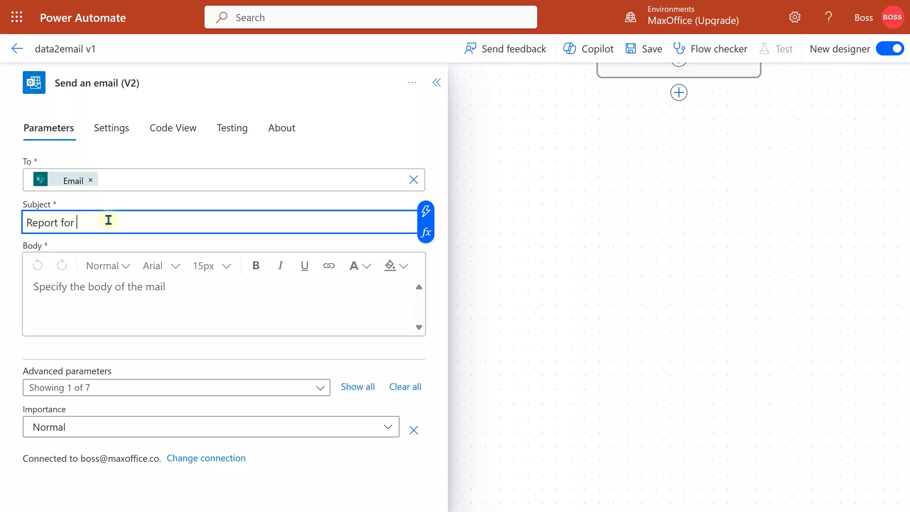
left_click(425, 211)
scroll(567, 393, "down", 5)
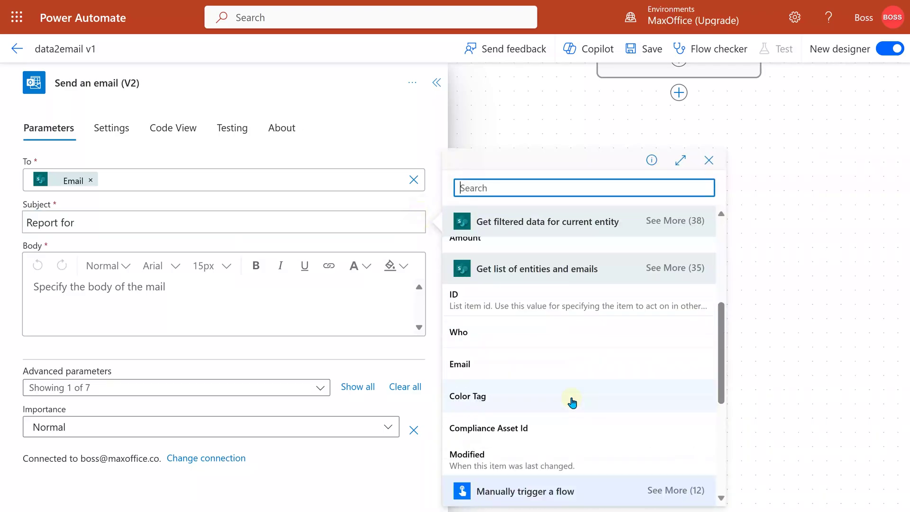
left_click(467, 298)
Write the email body 'Report data' followed by the Create HTML table Output
left_click(55, 299)
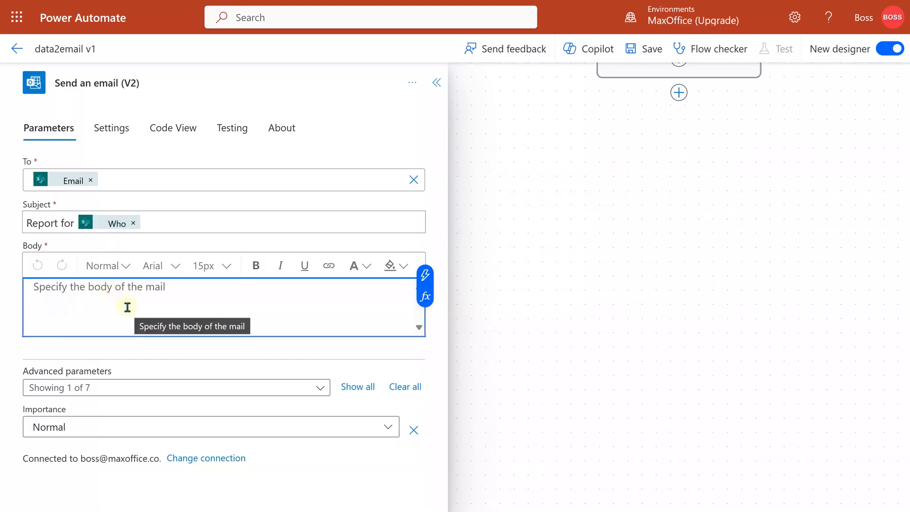
type("Report data")
key("Return")
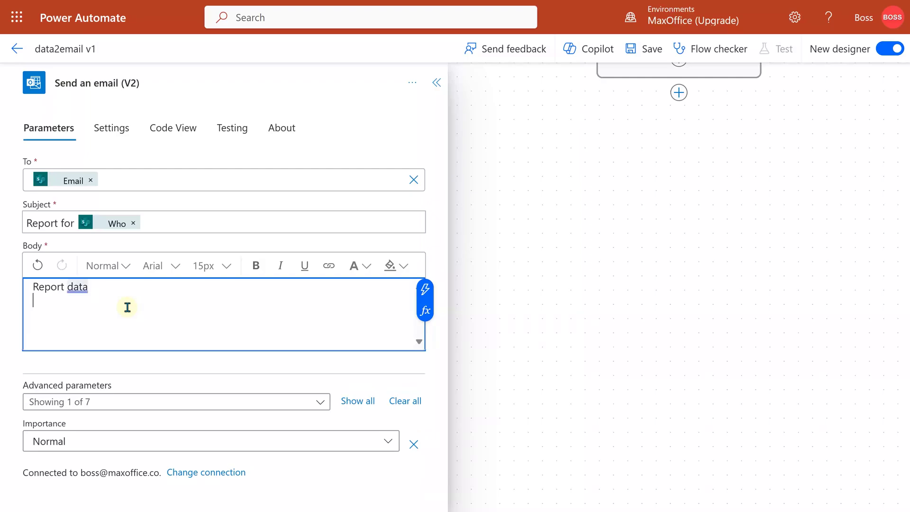
key("Return")
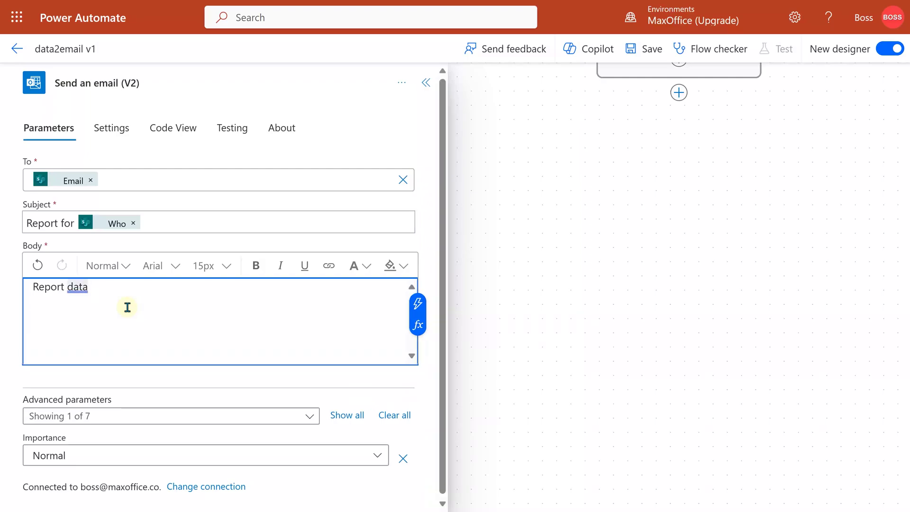
left_click(416, 302)
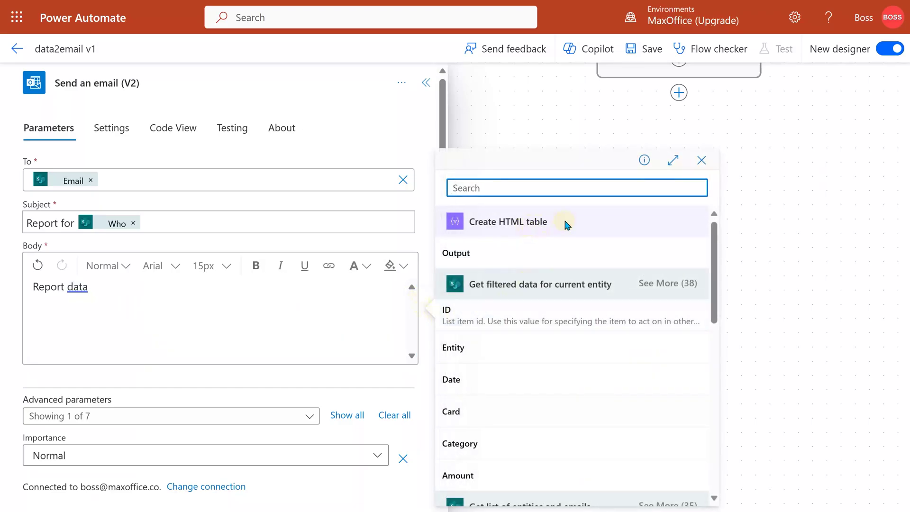
left_click(452, 265)
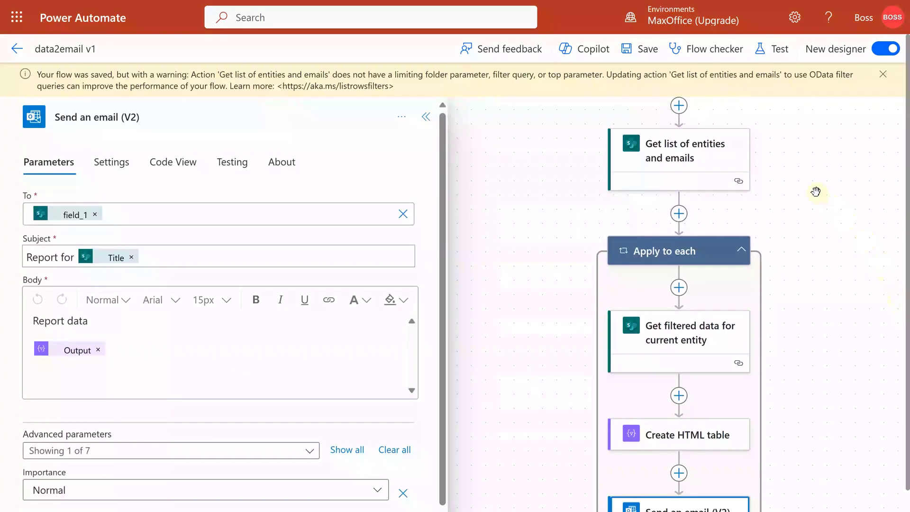
Give Get list of entities and emails the filter query Title ne '' and save
key("ctrl+s")
left_click(673, 161)
left_click(80, 342)
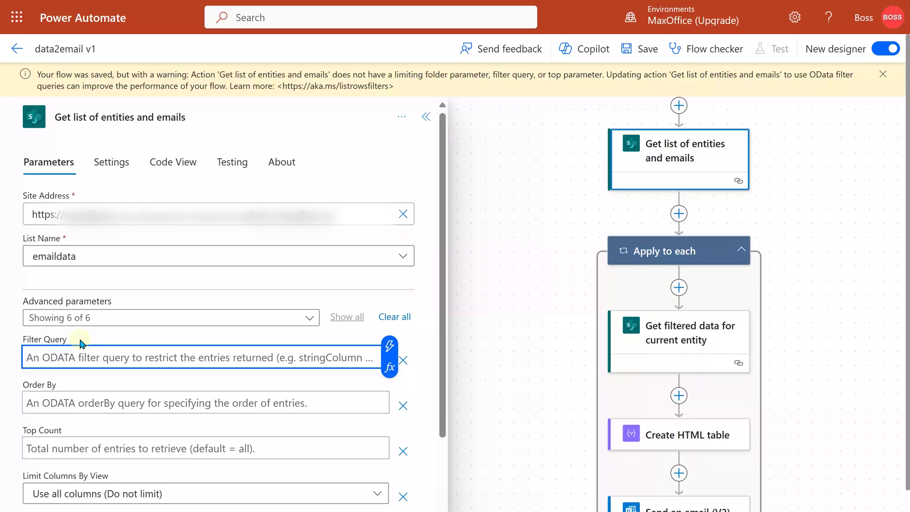
type("Title n")
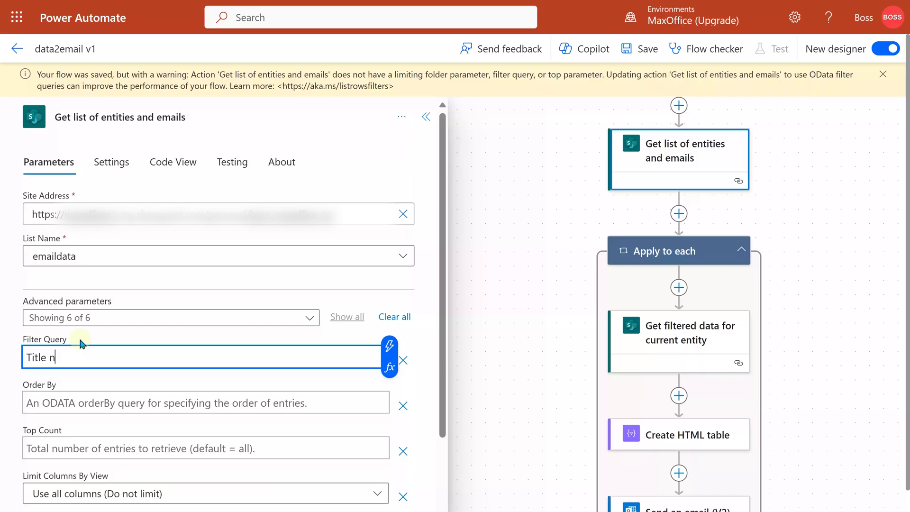
type("e ''")
left_click(637, 49)
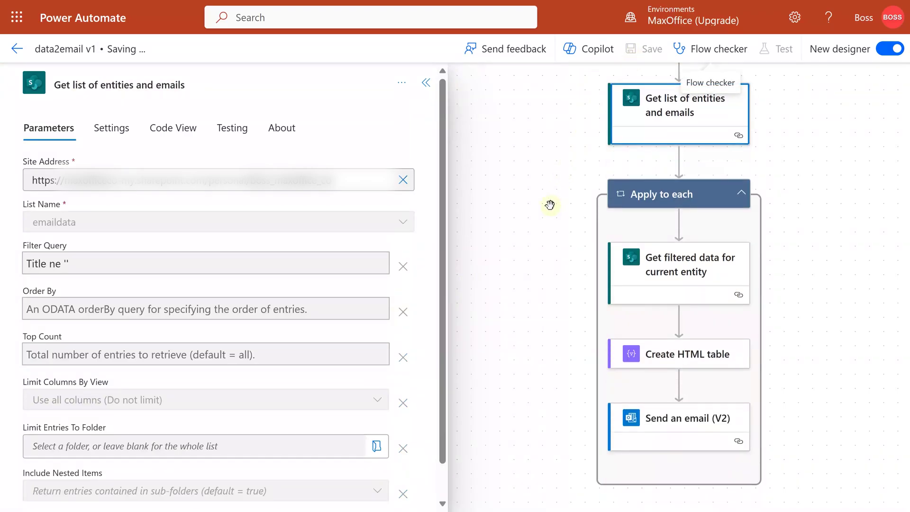
Trigger a manual test run of data2email v1
left_click(777, 49)
left_click(685, 87)
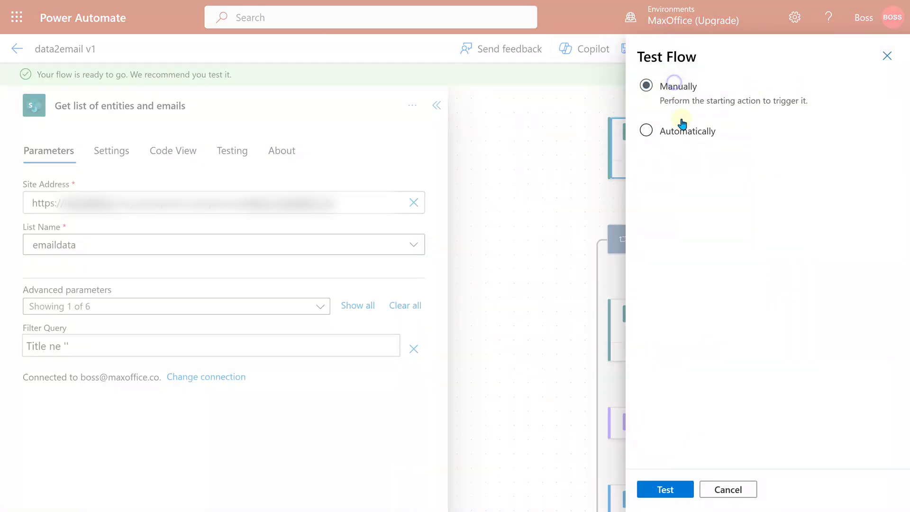
left_click(665, 489)
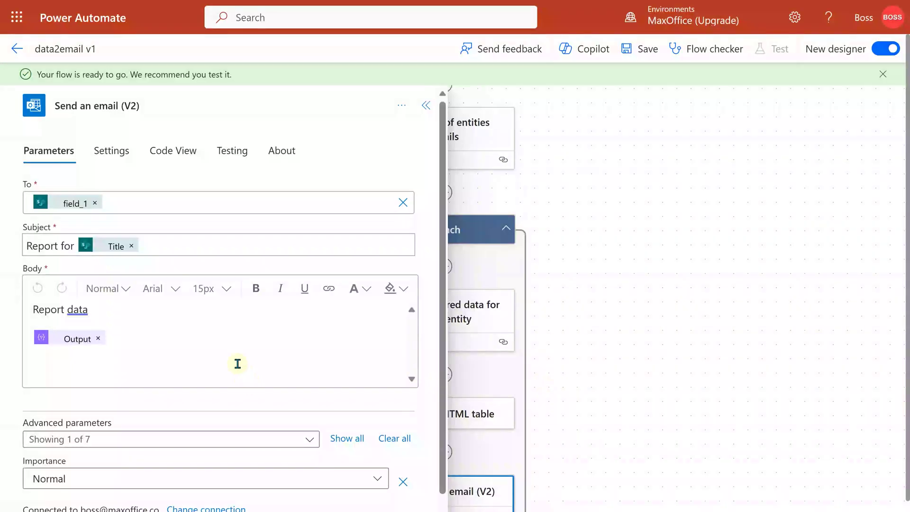
Save the flow and switch to the classic designer
left_click(238, 365)
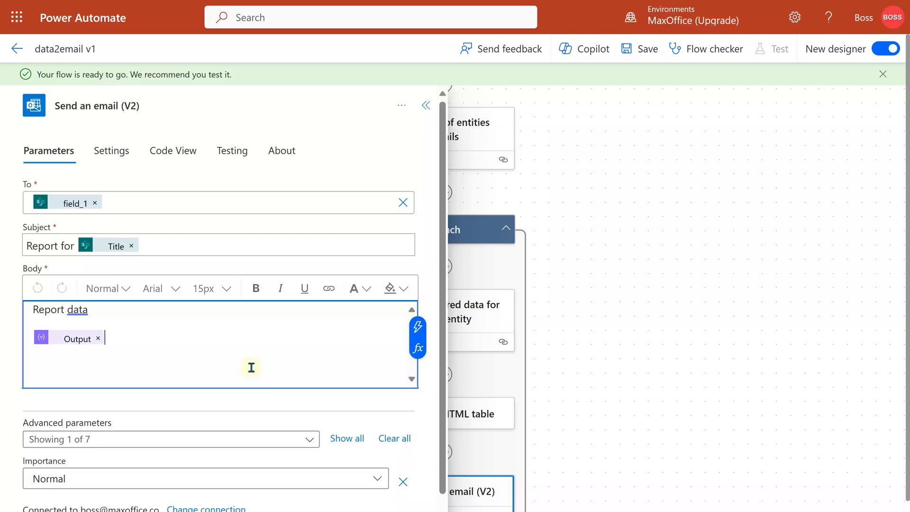
left_click(890, 49)
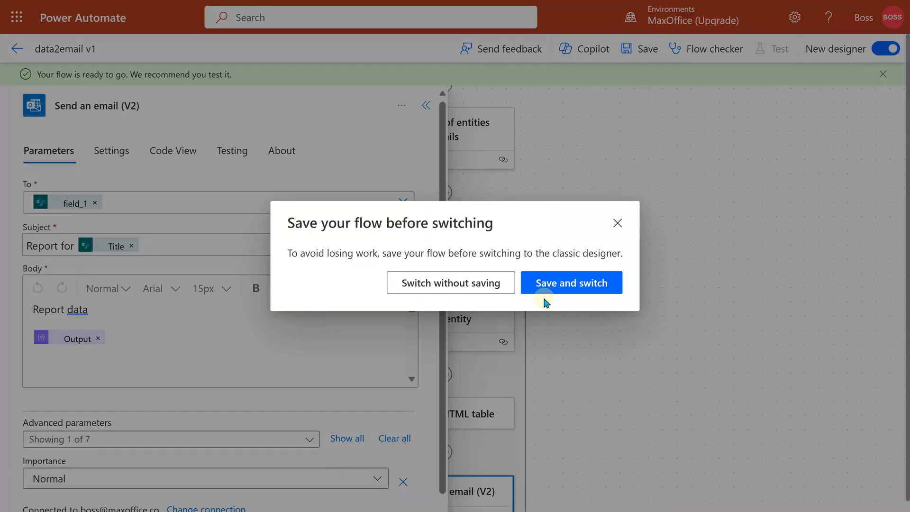
left_click(566, 283)
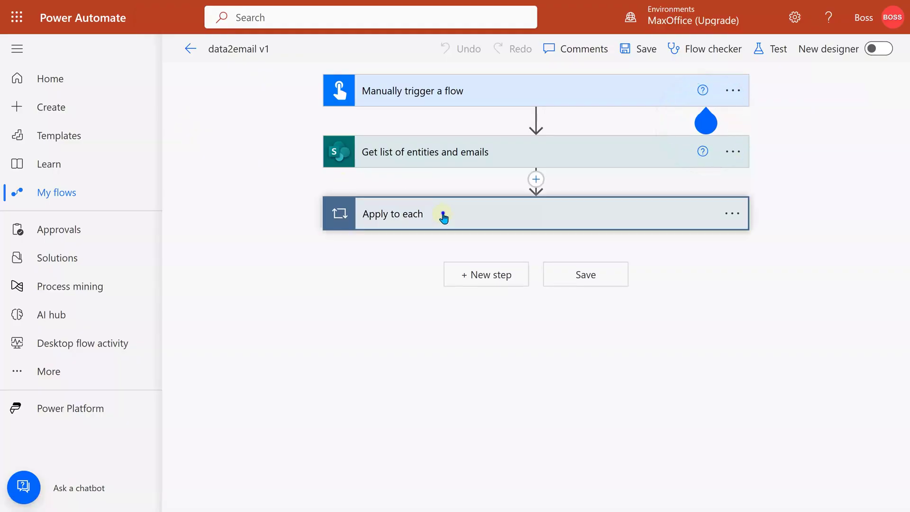
Paste a CSS block giving table cells 1px gray borders and 10px padding atop the email body, then save
left_click(443, 217)
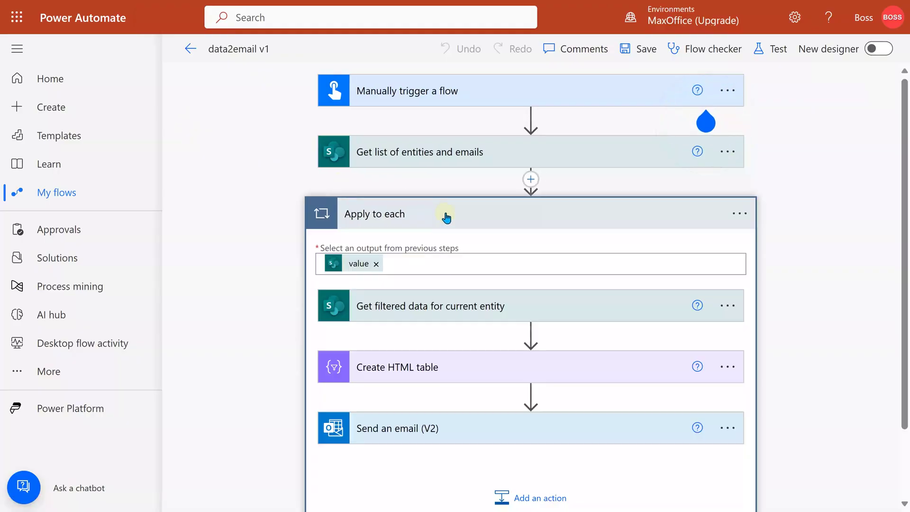
scroll(474, 338, "down", 2)
left_click(474, 337)
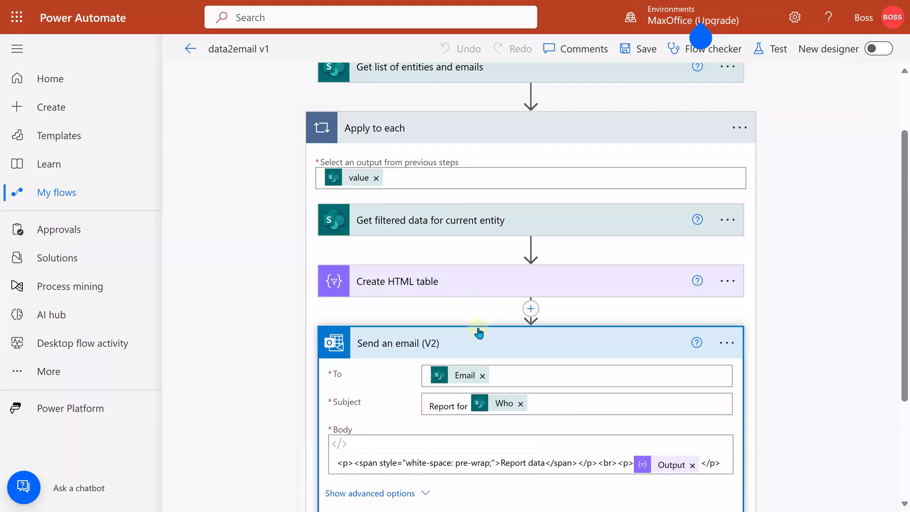
scroll(510, 292, "down", 3)
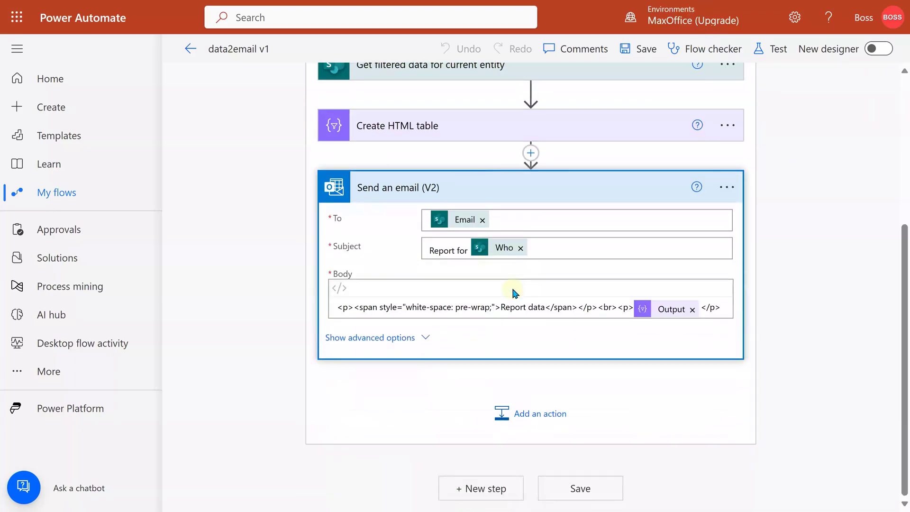
left_click(341, 306)
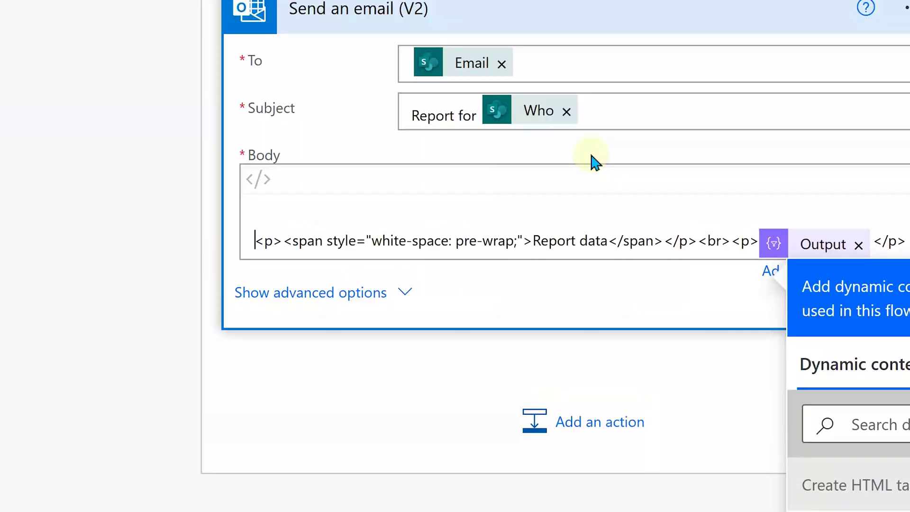
key("Up")
type("<style> table, th, td {   border-collapse: collapse;   border: 1px solid black;   border-color: gray; padding: 10px; } </style>")
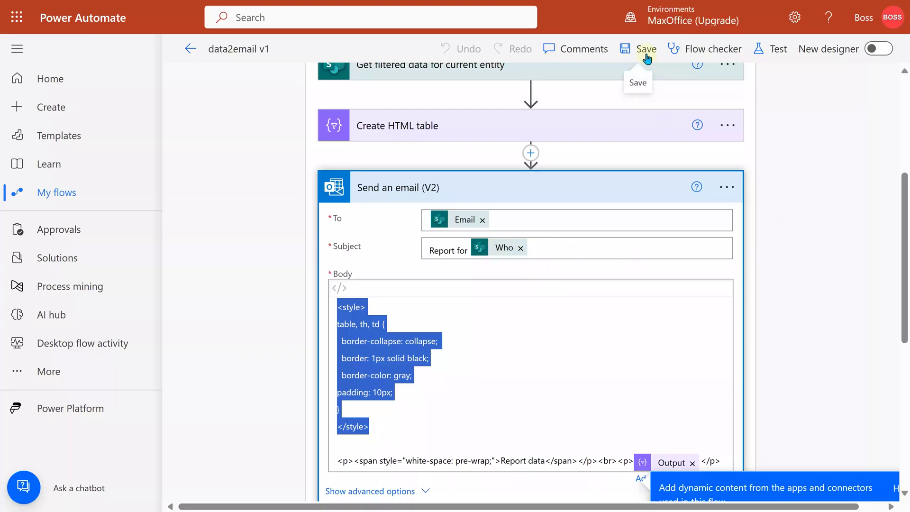
left_click(646, 53)
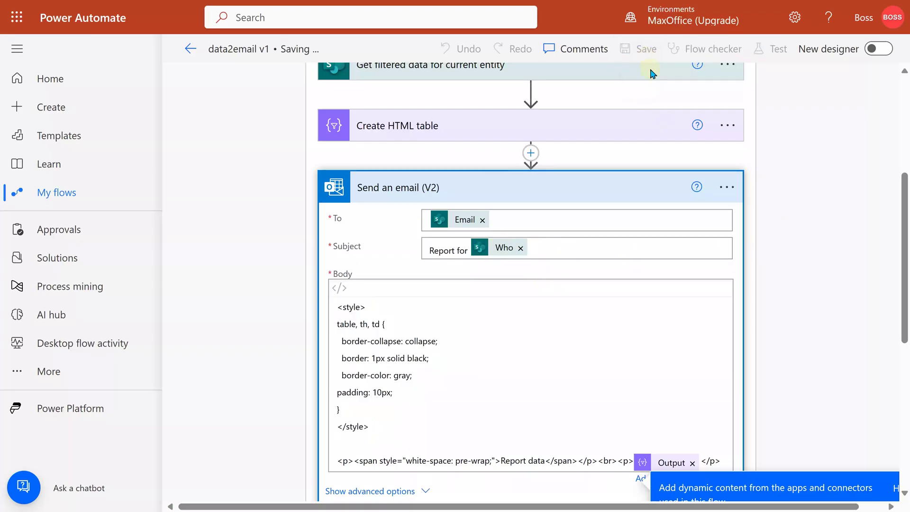
Switch back to the new designer and start a manual test run
left_click(874, 60)
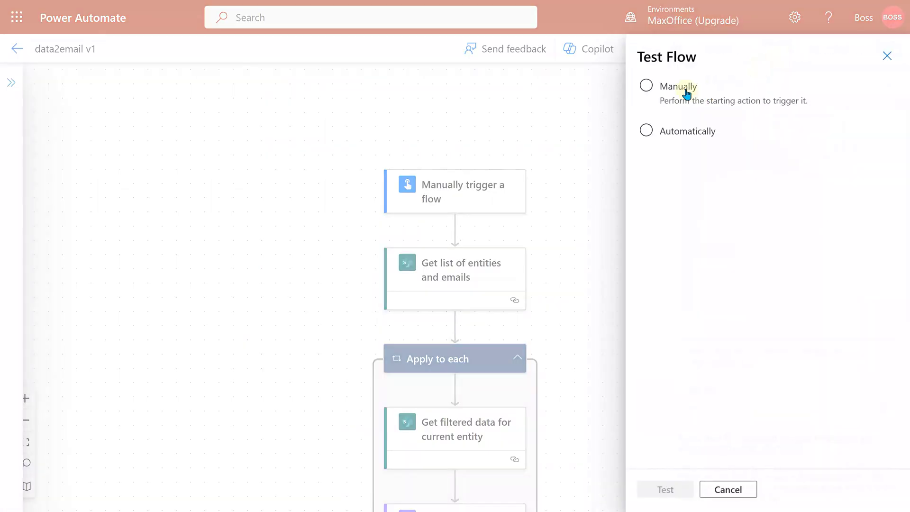
left_click(685, 91)
left_click(665, 488)
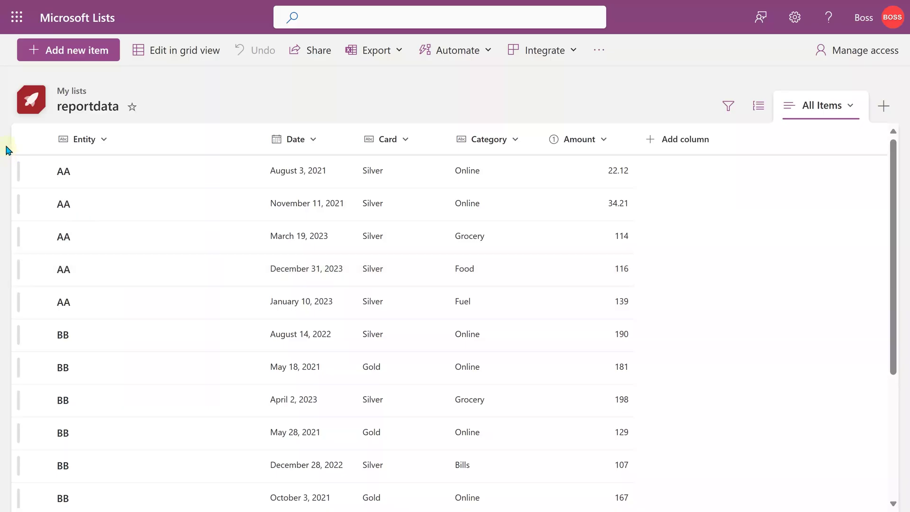
Delete all 17 reportdata rows, add an empty row and copy Excel range B4:F20 to paste in
left_click(38, 139)
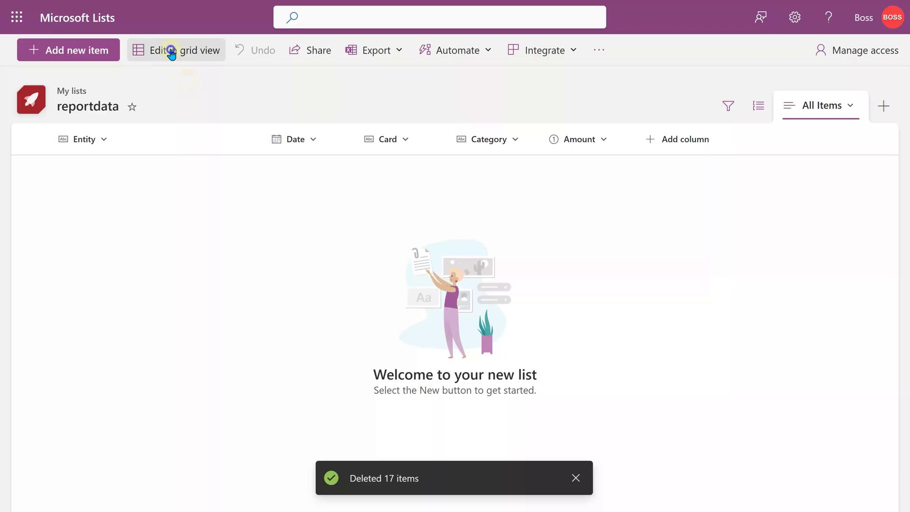
left_click(173, 50)
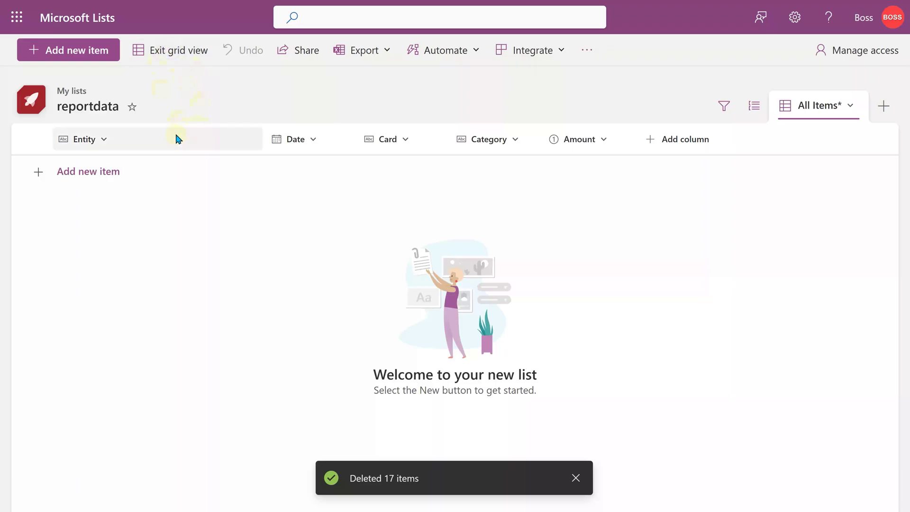
left_click(73, 171)
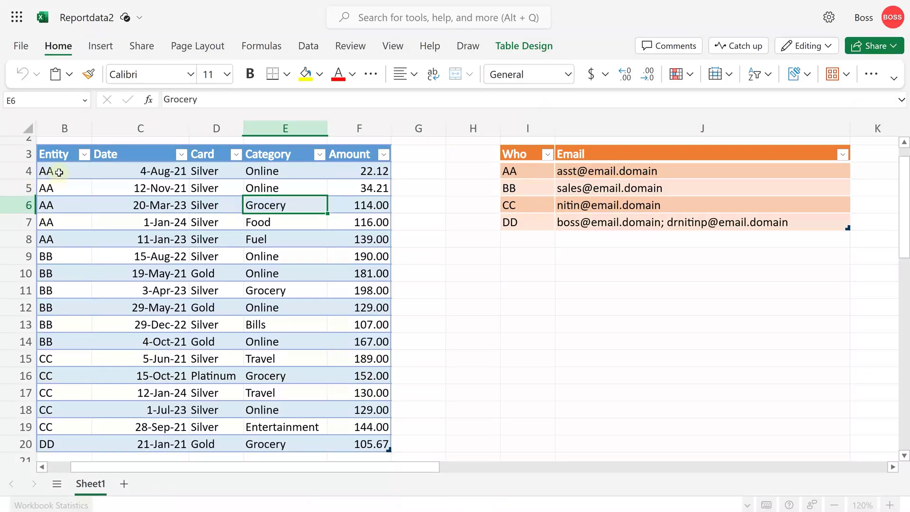
left_click(59, 171)
left_click_drag(72, 184, 320, 425)
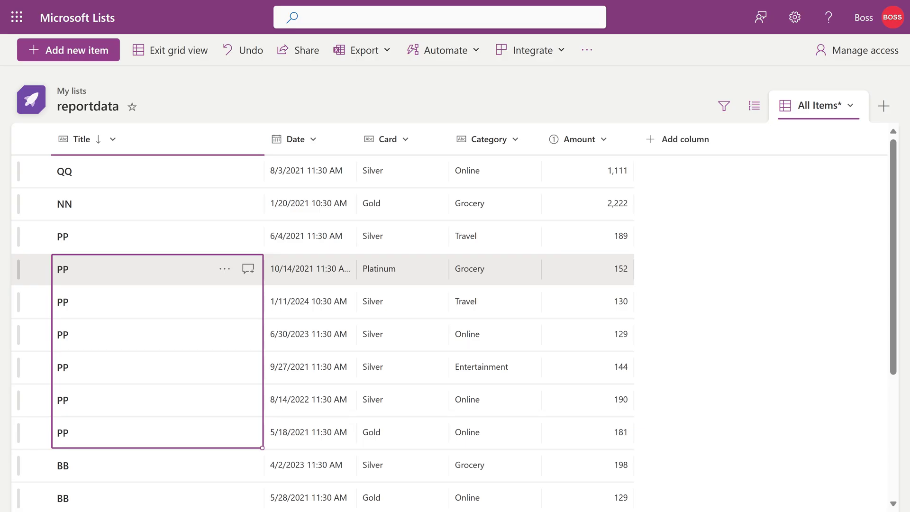
left_click(139, 171)
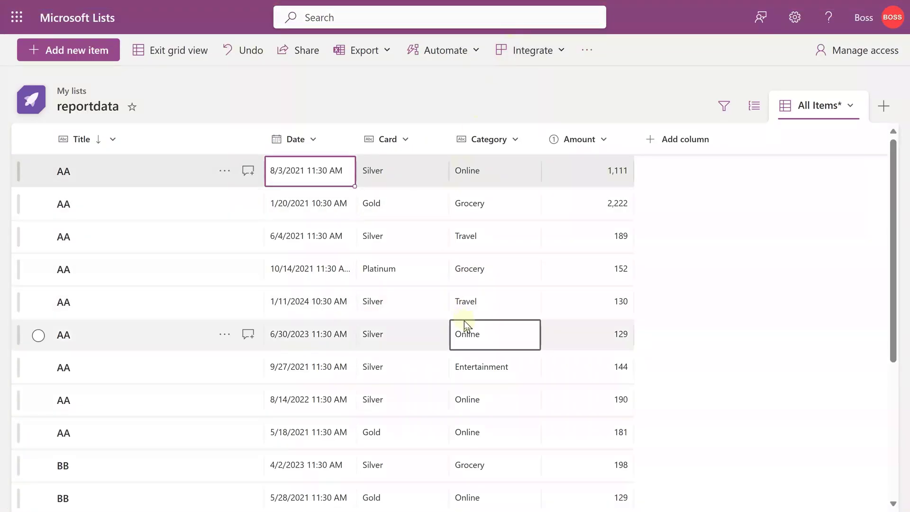
Scroll down the reportdata grid to the rows being retitled AA
scroll(466, 325, "down", 5)
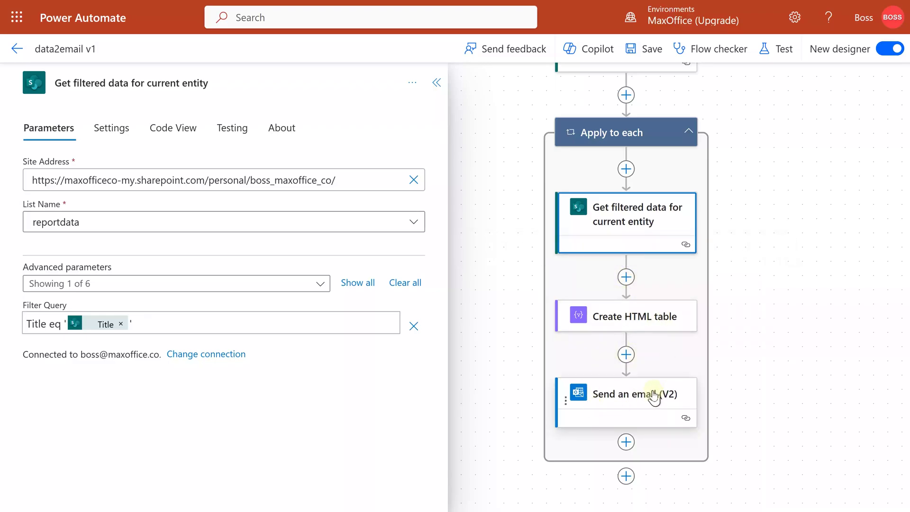
Add a Condition after the filtered-data step whose left value is length() of its body/value
left_click(625, 277)
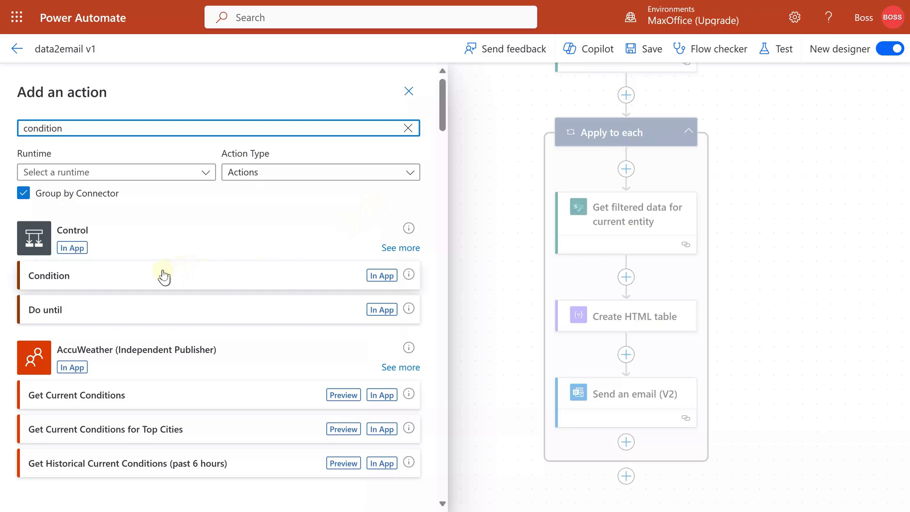
left_click(164, 276)
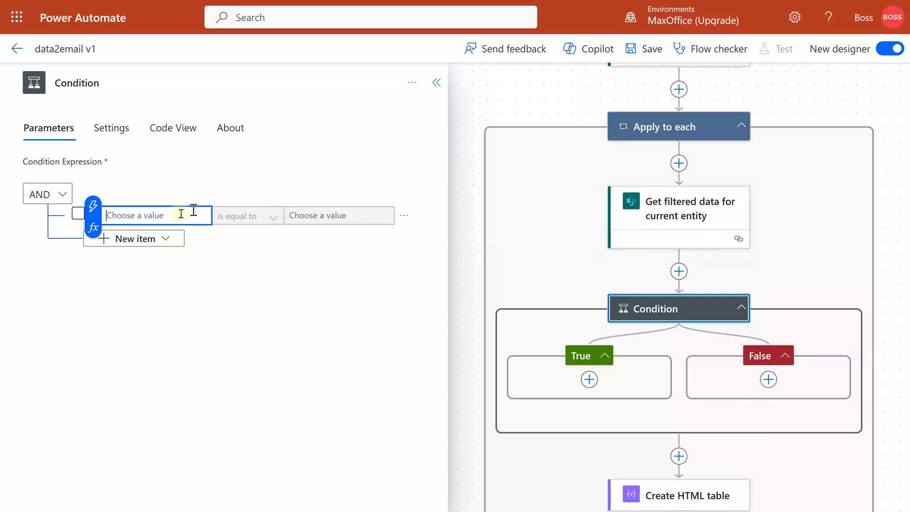
left_click(91, 208)
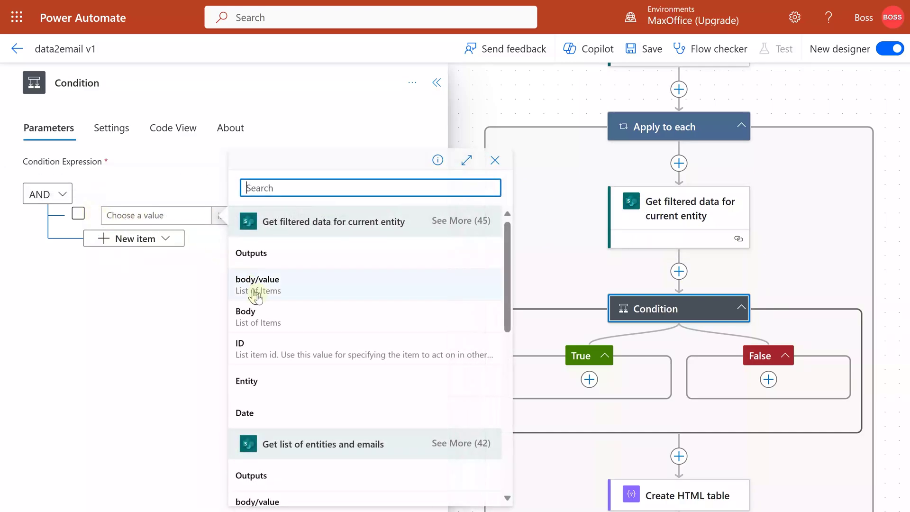
left_click(119, 218)
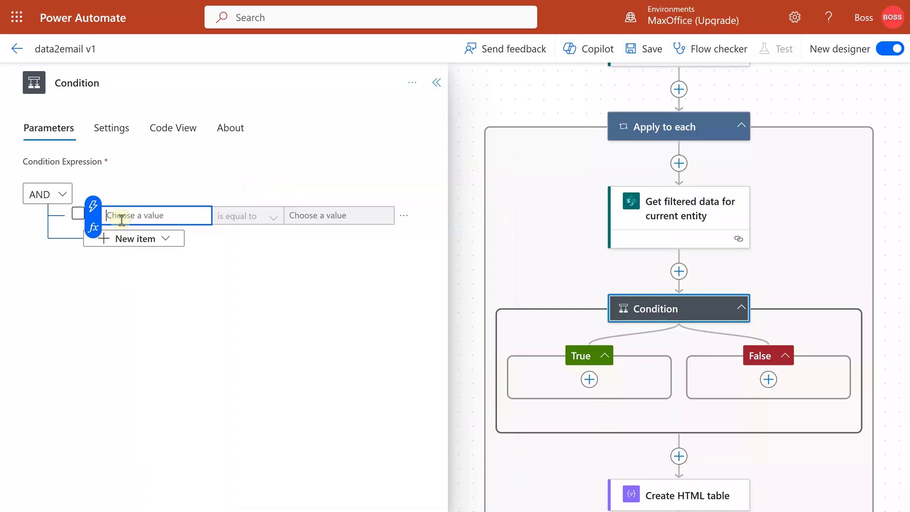
left_click(98, 231)
type("length(")
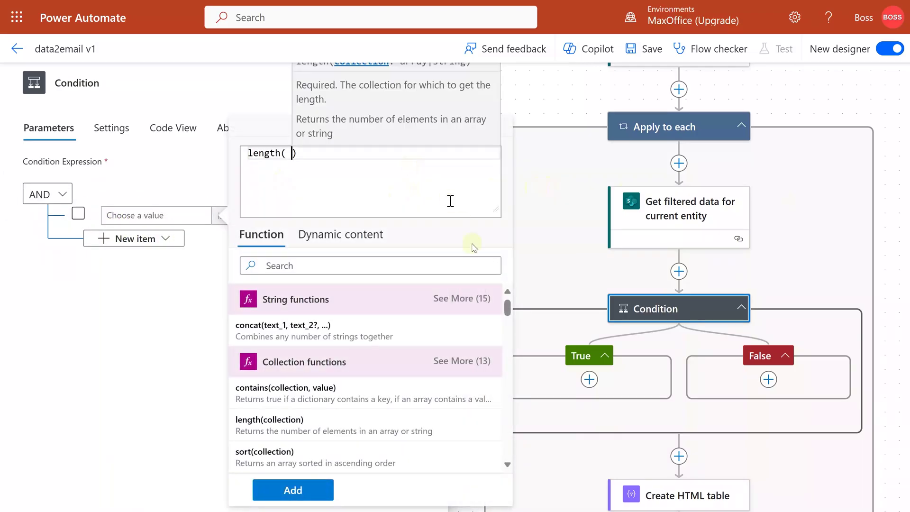
left_click(368, 237)
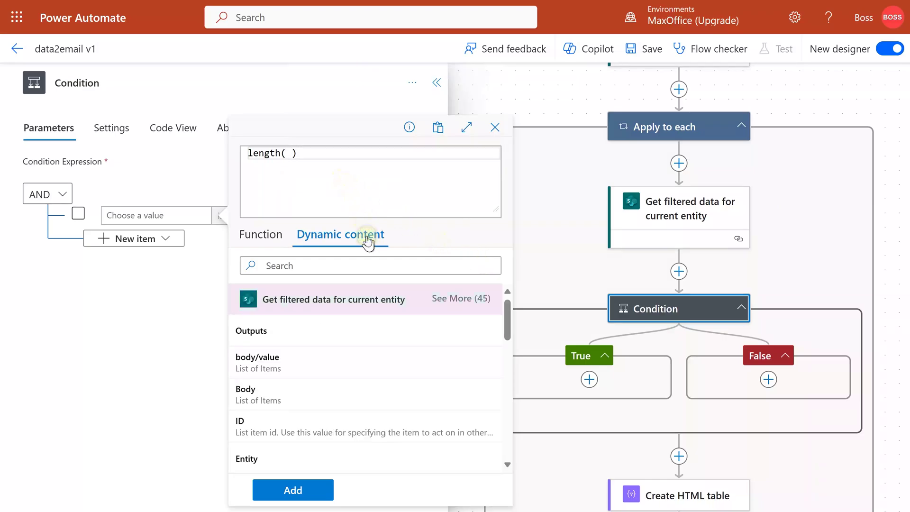
left_click(377, 363)
left_click(315, 489)
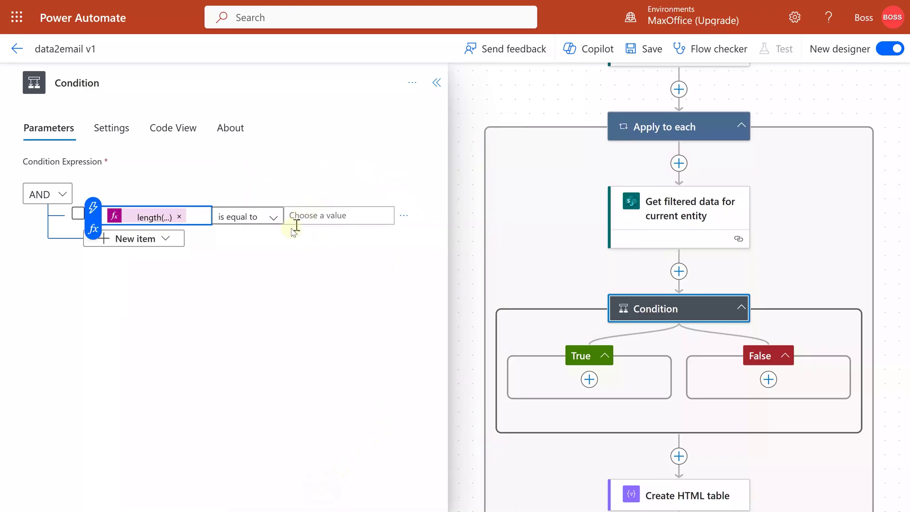
Set the Condition's operator to 'is greater than' and its comparison value to 0
left_click(269, 219)
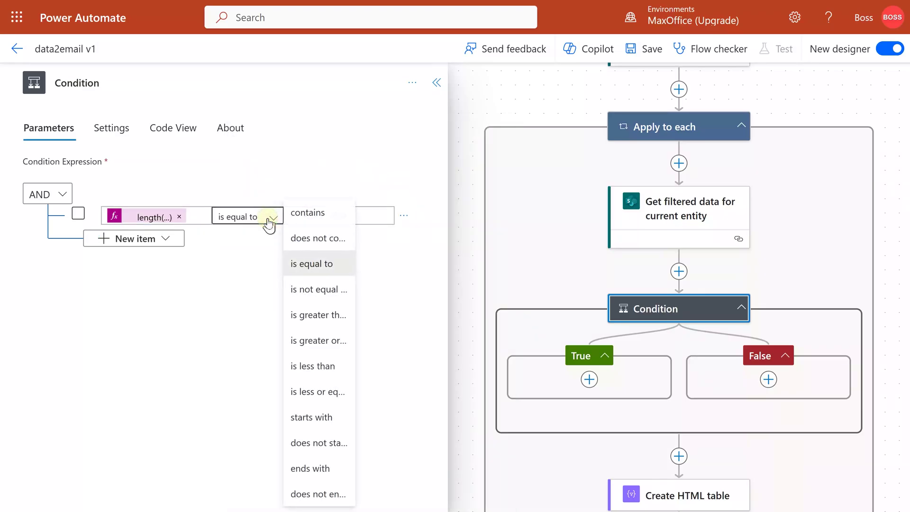
left_click(335, 309)
left_click(296, 216)
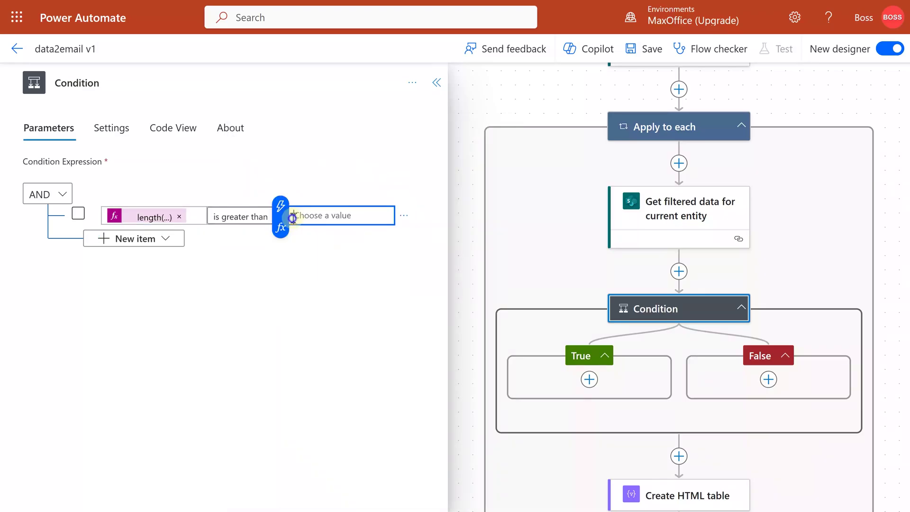
type("0")
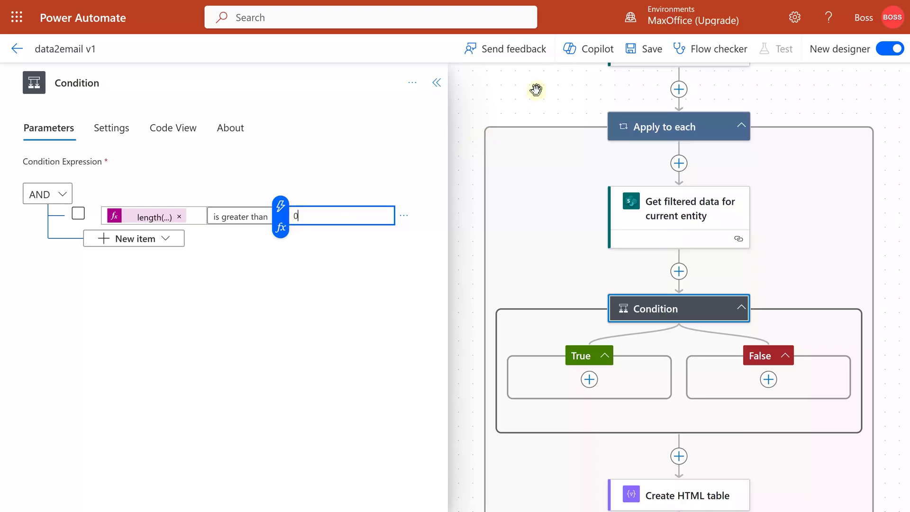
scroll(536, 89, "down", 5)
right_click(667, 272)
Paste copies of the Create HTML table and Send an email (V2) steps into the True branch
left_click(690, 308)
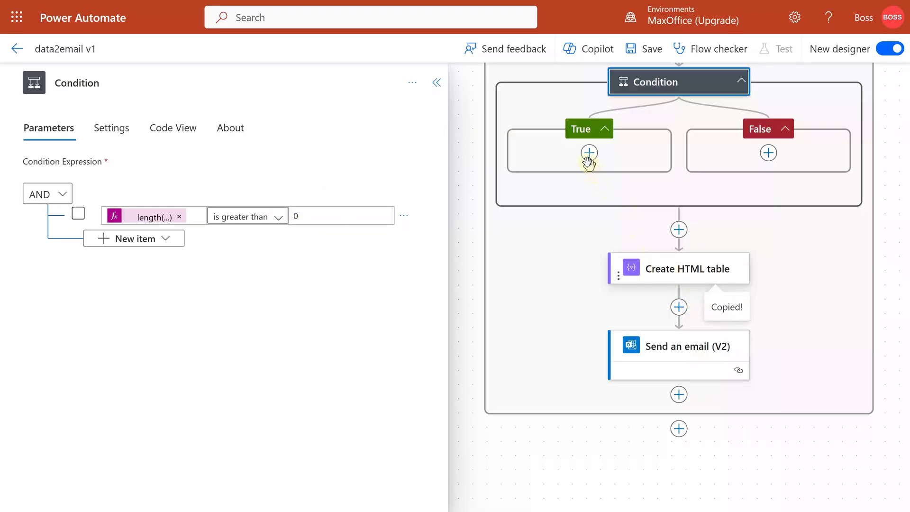
left_click(588, 154)
left_click(605, 206)
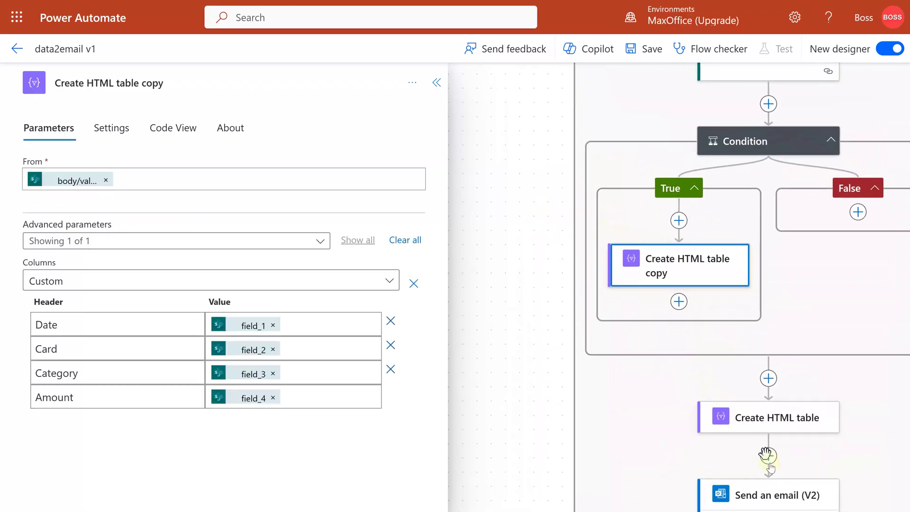
left_click(679, 285)
left_click(686, 337)
Delete the original Create HTML table step and strip ' copy' from the email step's name
right_click(749, 401)
left_click(760, 412)
left_click(490, 303)
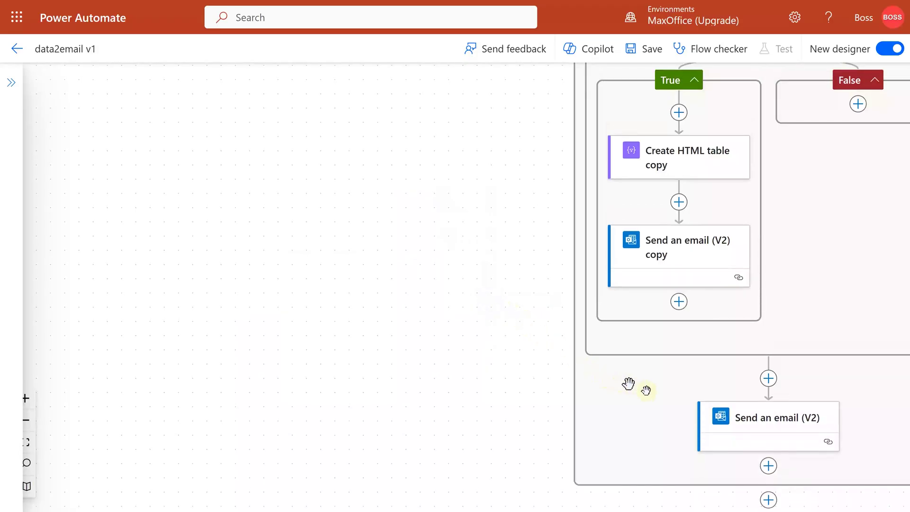
left_click(744, 422)
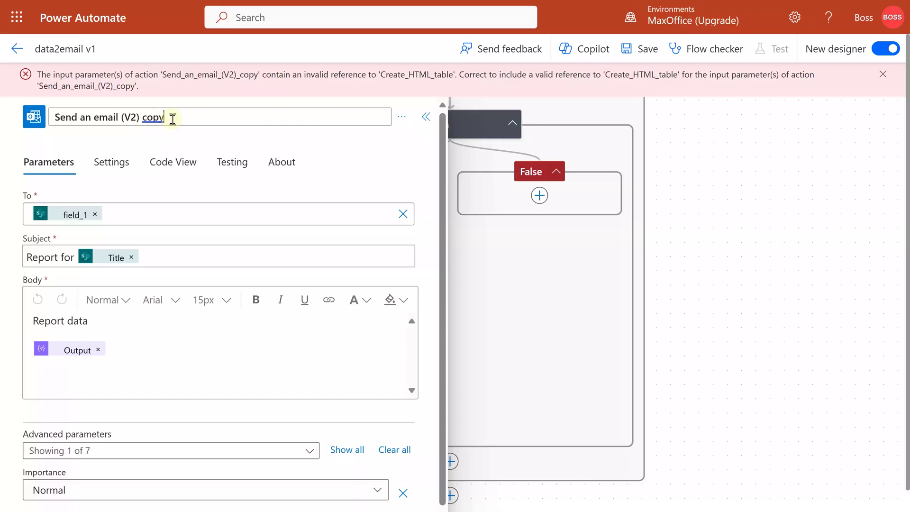
key("BackSpace")
key("BackSpace")
key("BackSpace")
key("BackSpace")
key("BackSpace")
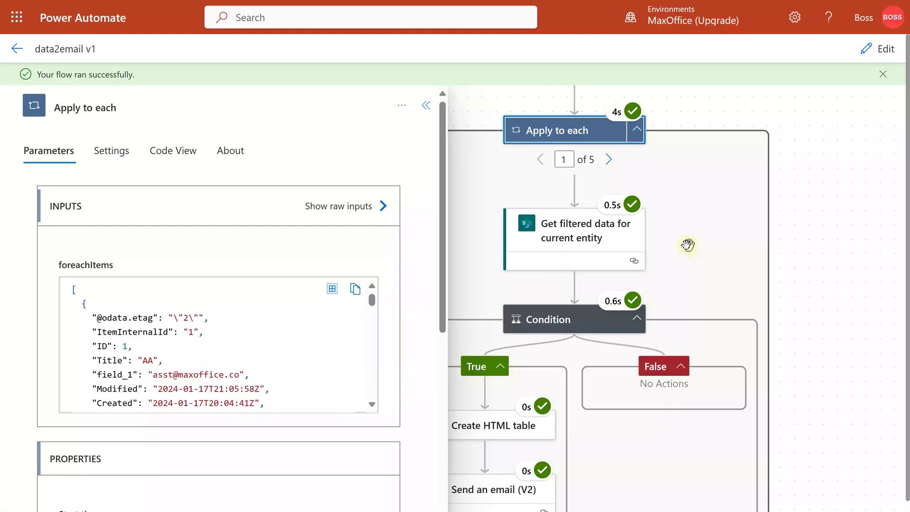
Step to iteration 5 of 5 and confirm its Condition is false with later steps skipped
left_click(610, 161)
left_click(610, 161)
left_click(610, 161)
left_click(610, 161)
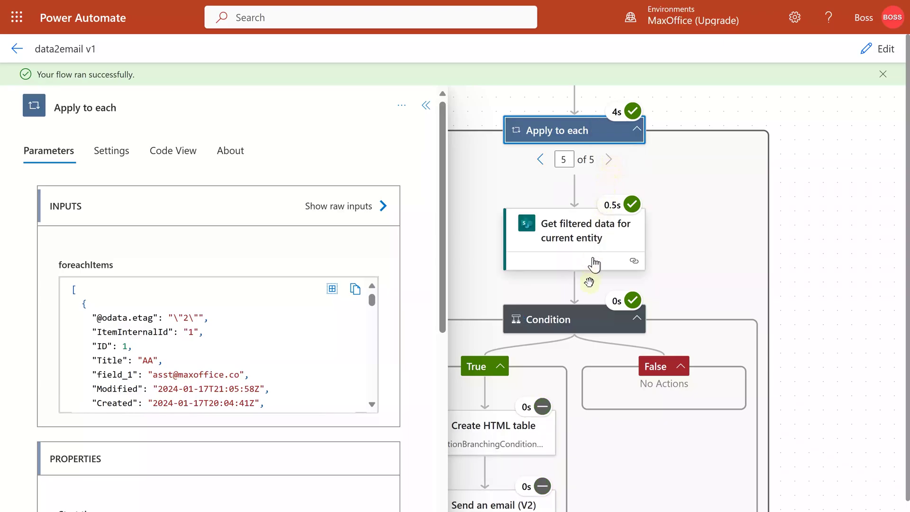
left_click(584, 321)
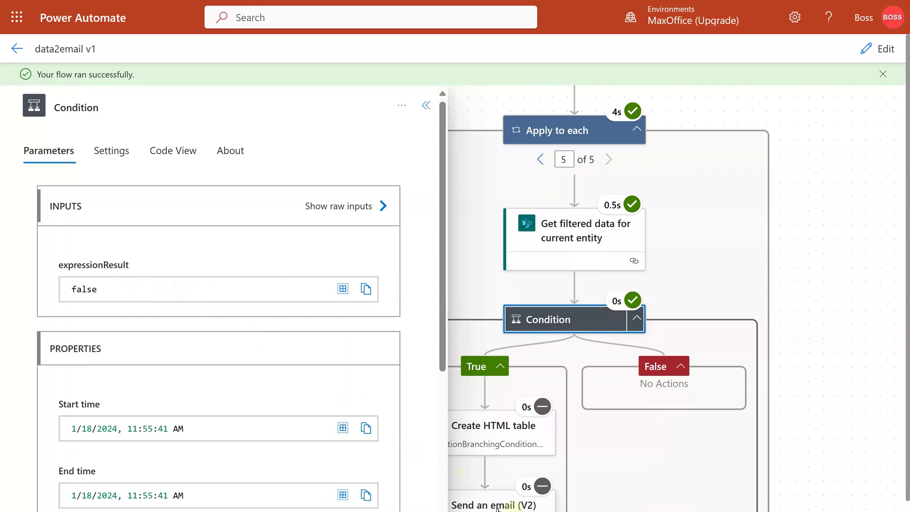
scroll(597, 473, "down", 1)
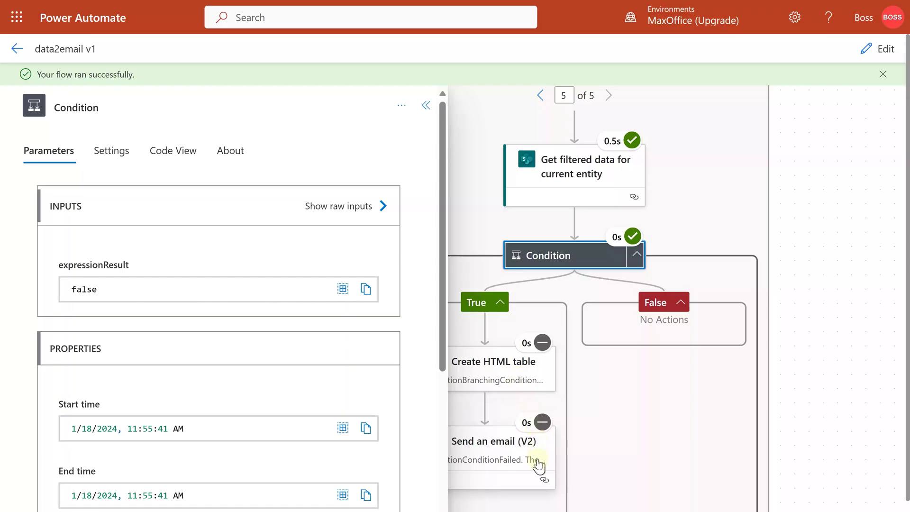
Check iteration 2's Condition result, HTML table inputs and sent email inputs
left_click(539, 260)
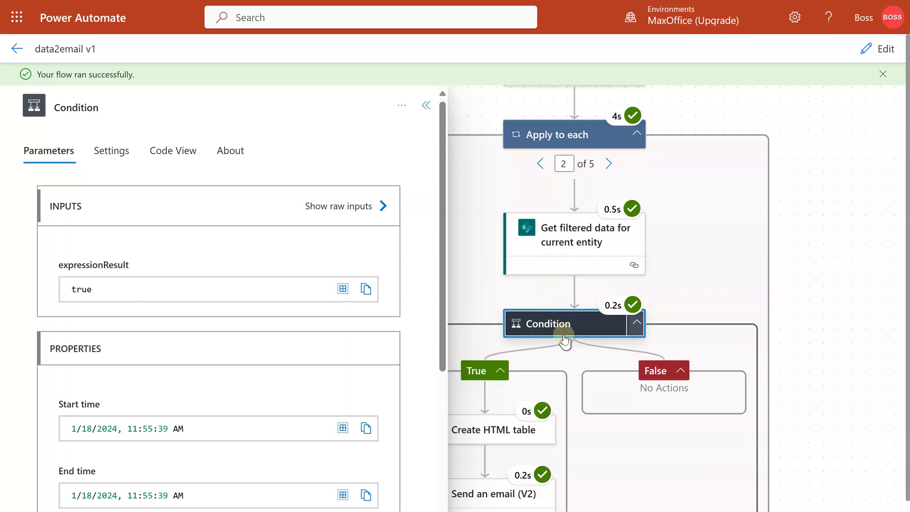
left_click(518, 430)
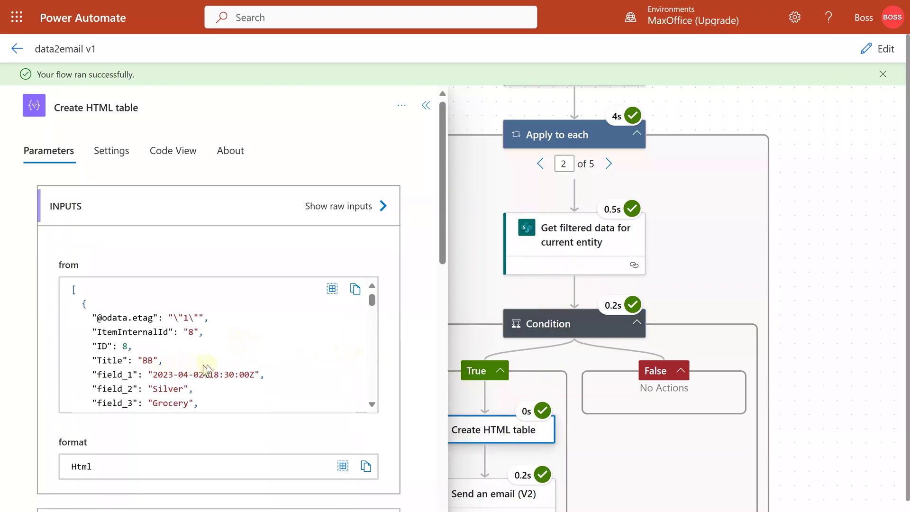
left_click(470, 494)
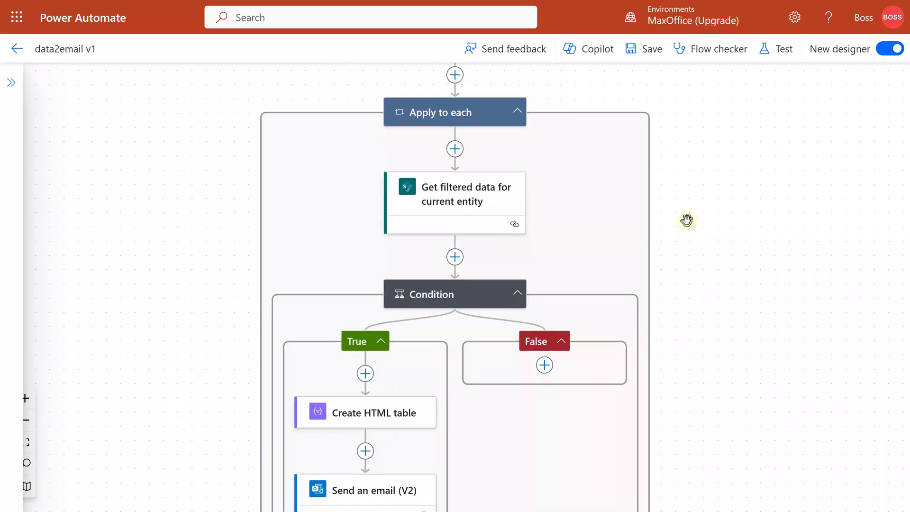
Turn on pagination for Get filtered data for current entity with threshold 10 and save
left_click(469, 197)
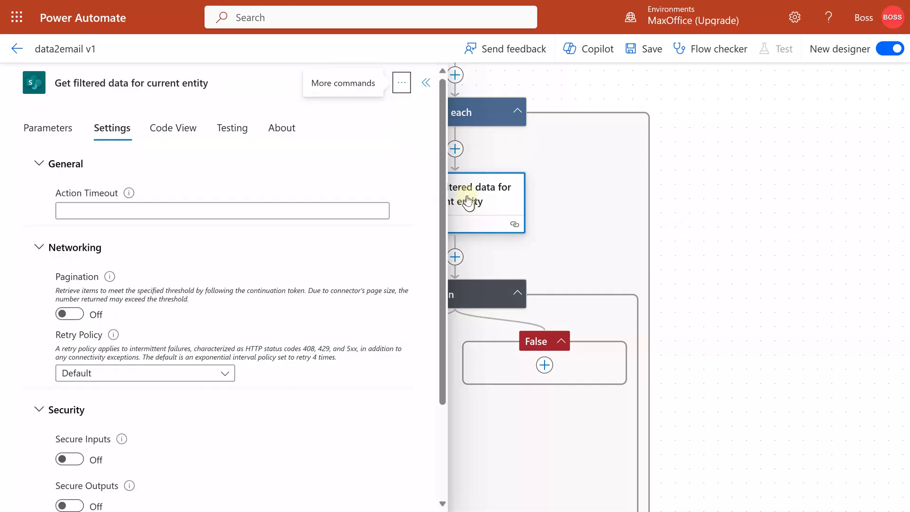
left_click(48, 132)
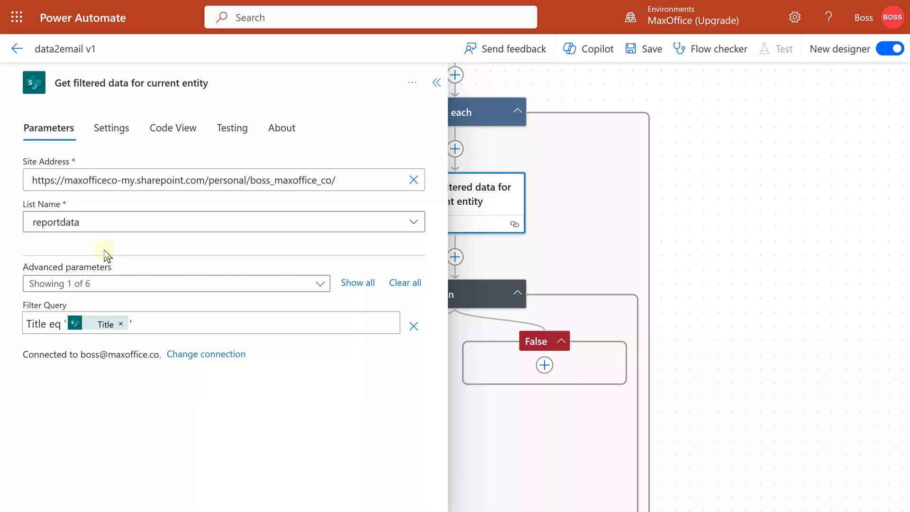
left_click(113, 131)
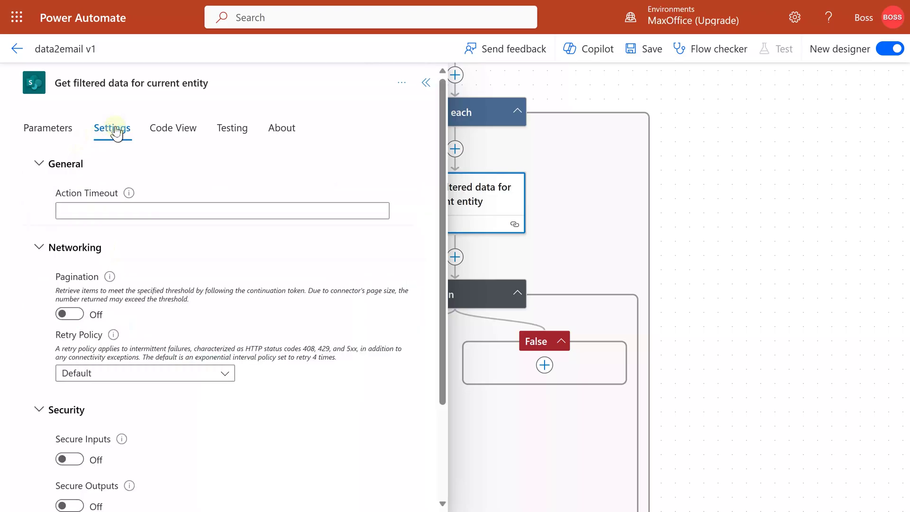
left_click(73, 314)
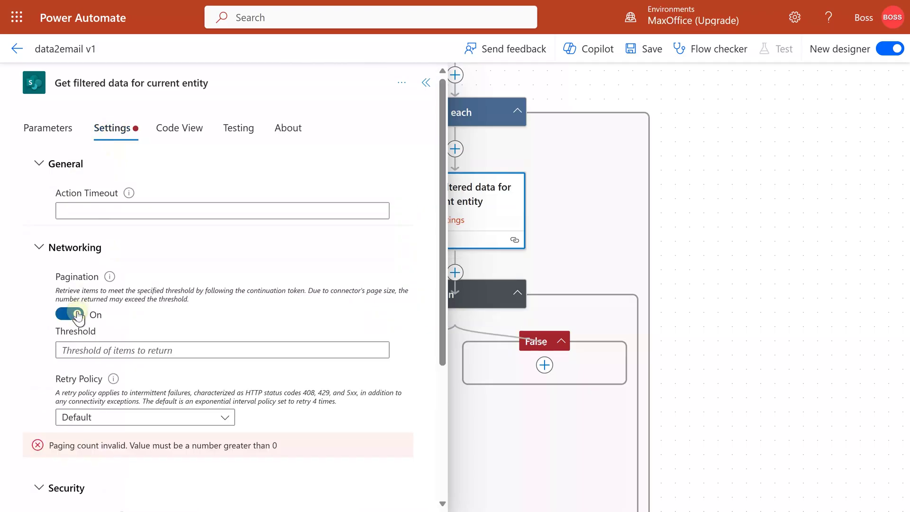
left_click(90, 353)
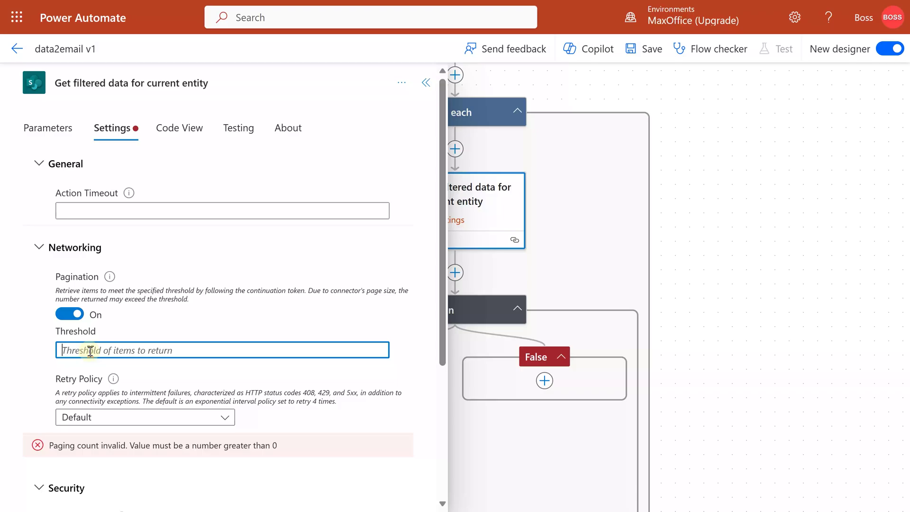
type("10")
key("ctrl+s")
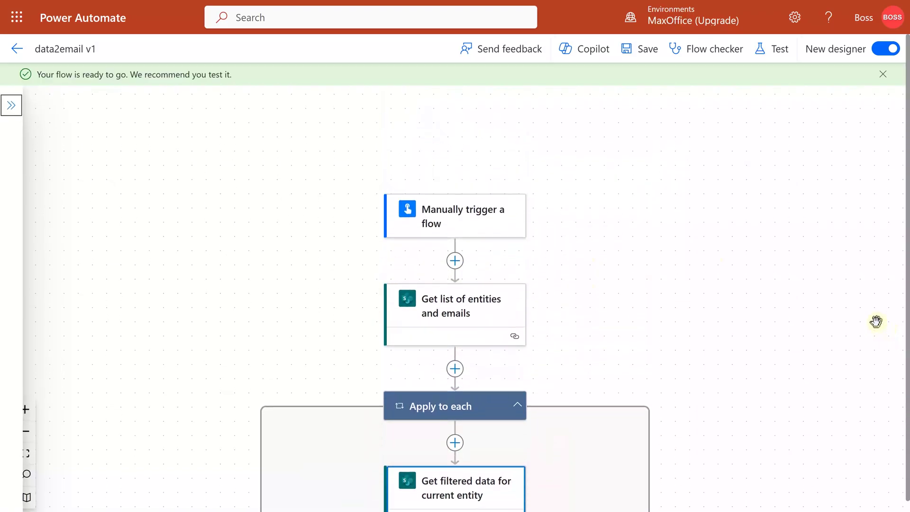
Alt-tab through the Excel workbook, the reportdata list and the emaildata list
key("alt+Tab")
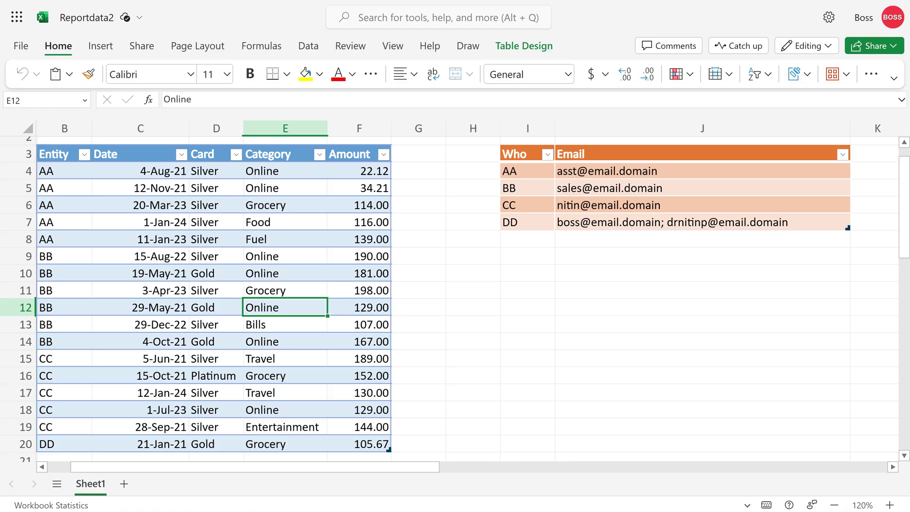
key("alt+Tab")
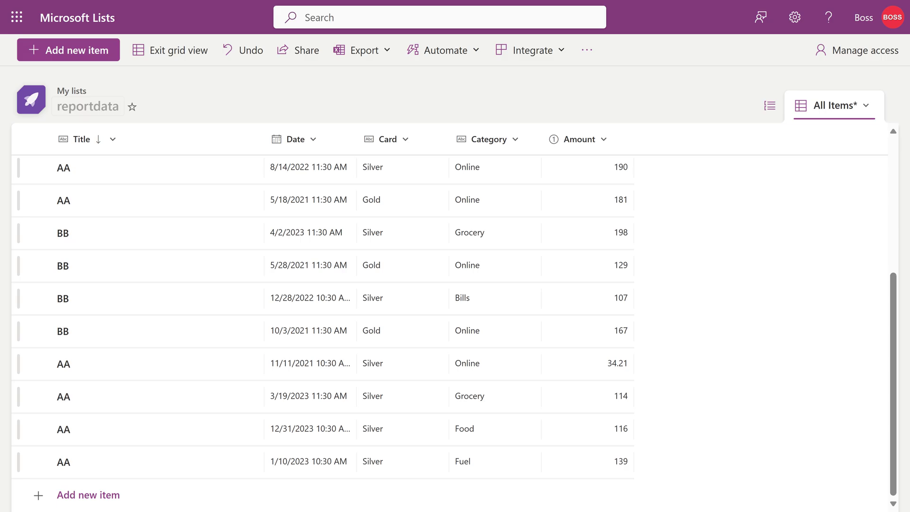
key("alt+Tab")
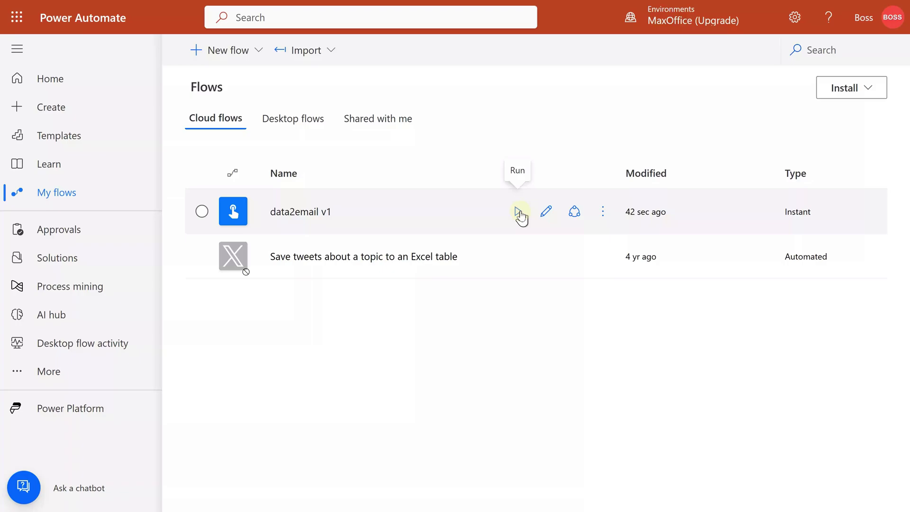
Open data2email v1's details and its latest Succeeded run from the 28-day run history
left_click(313, 217)
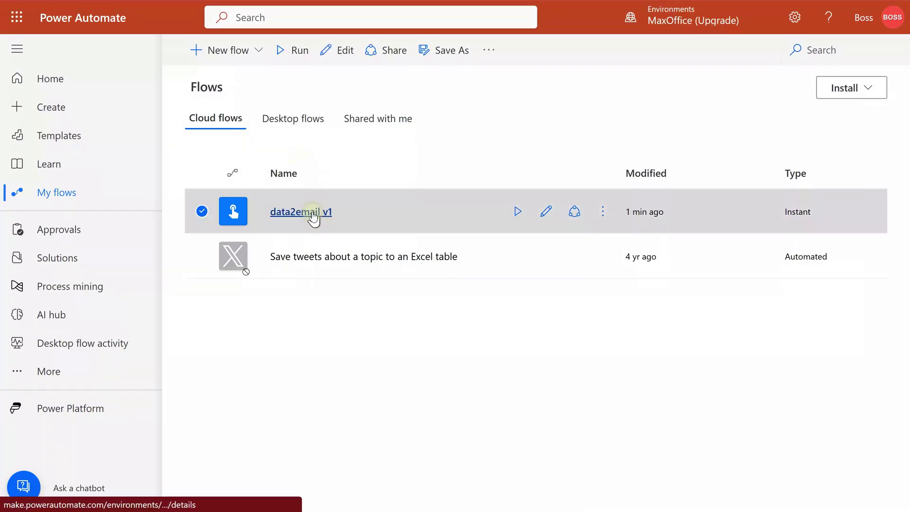
left_click(313, 217)
scroll(298, 367, "down", 1)
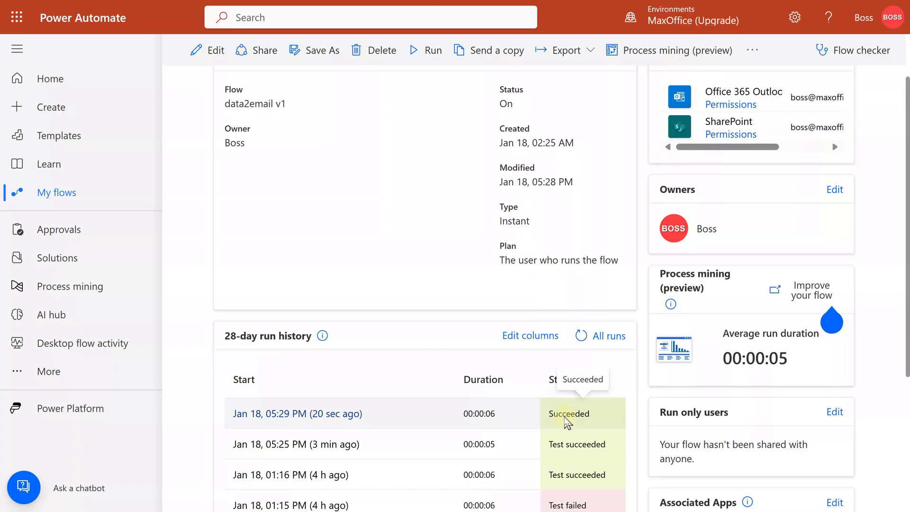
left_click(291, 417)
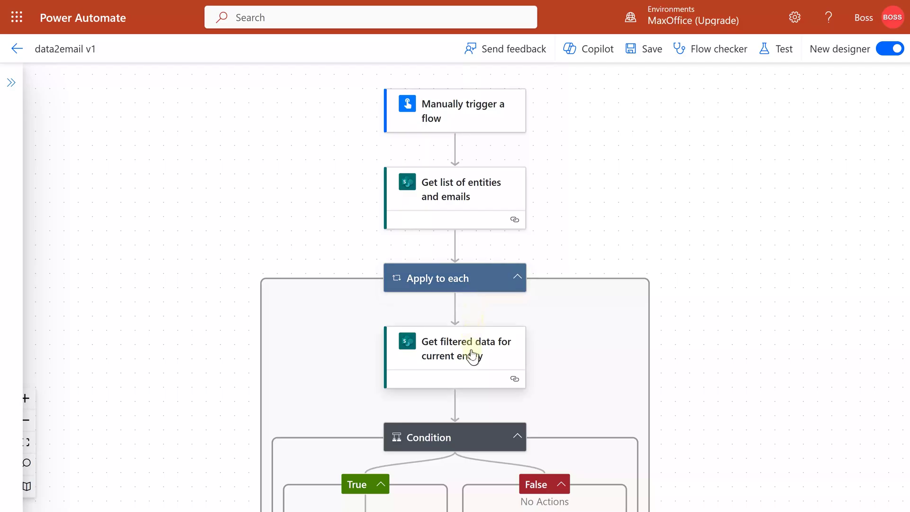
scroll(471, 355, "down", 5)
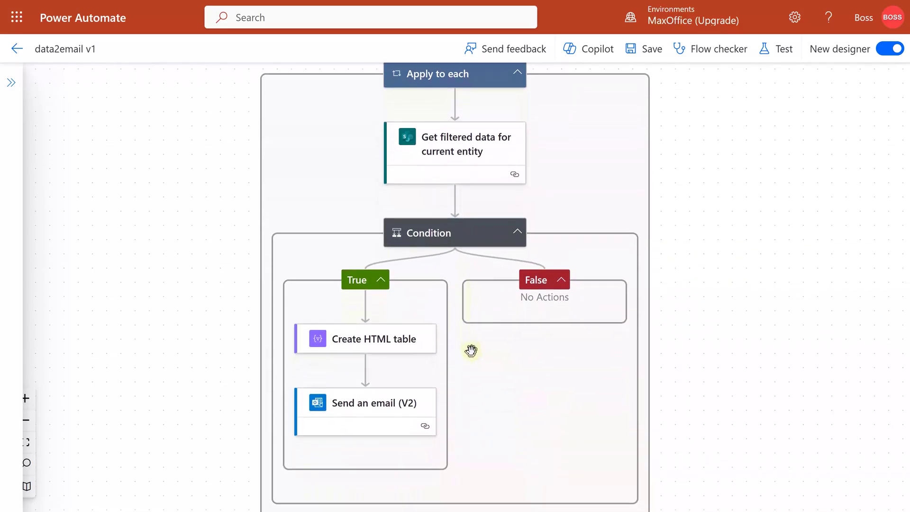